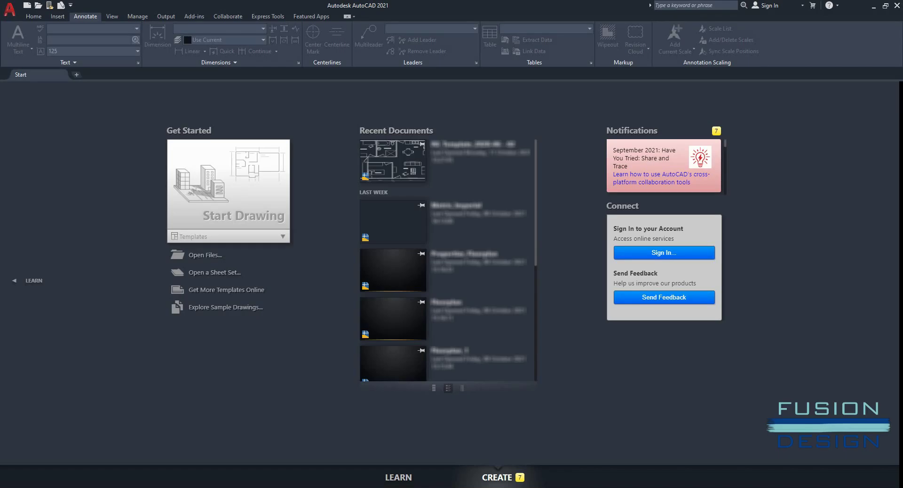
Create a new drawing from the acad template.
click(25, 6)
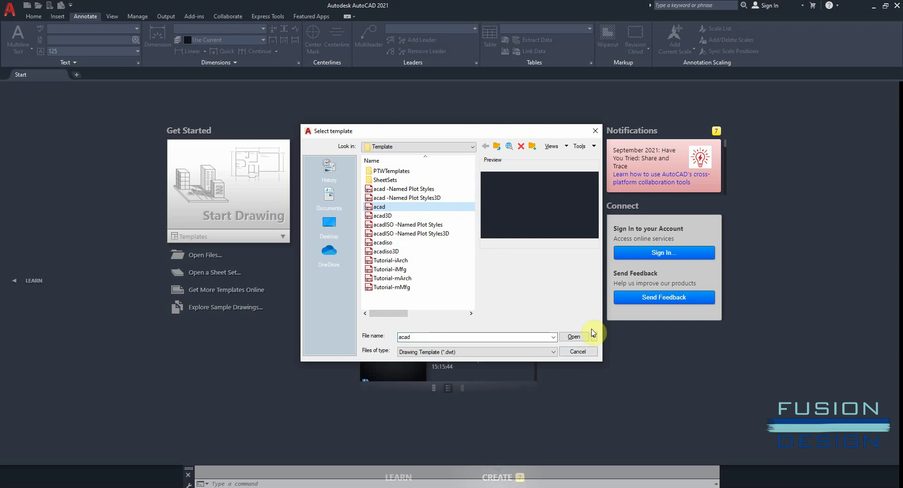
click(576, 336)
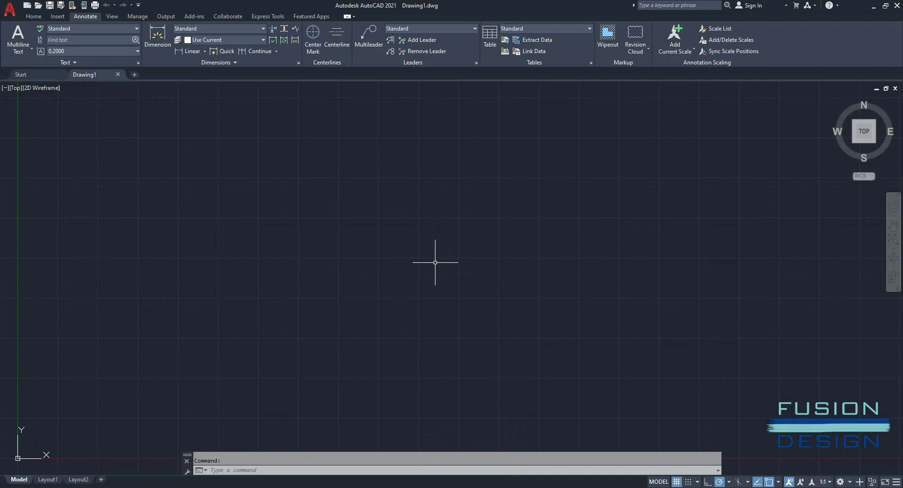
click(28, 16)
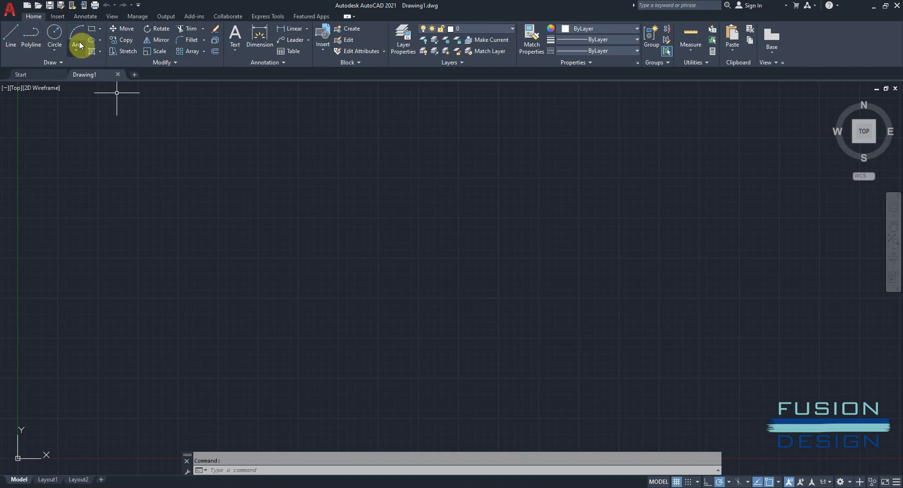
click(93, 28)
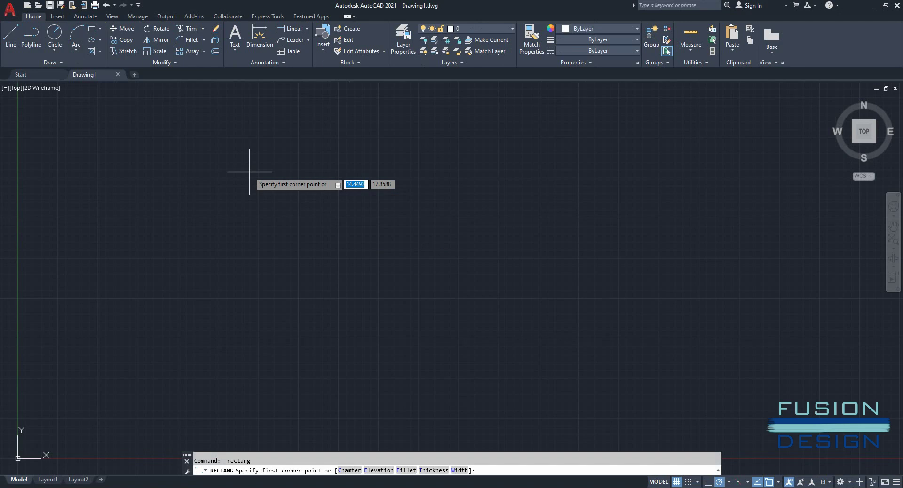
key(Escape)
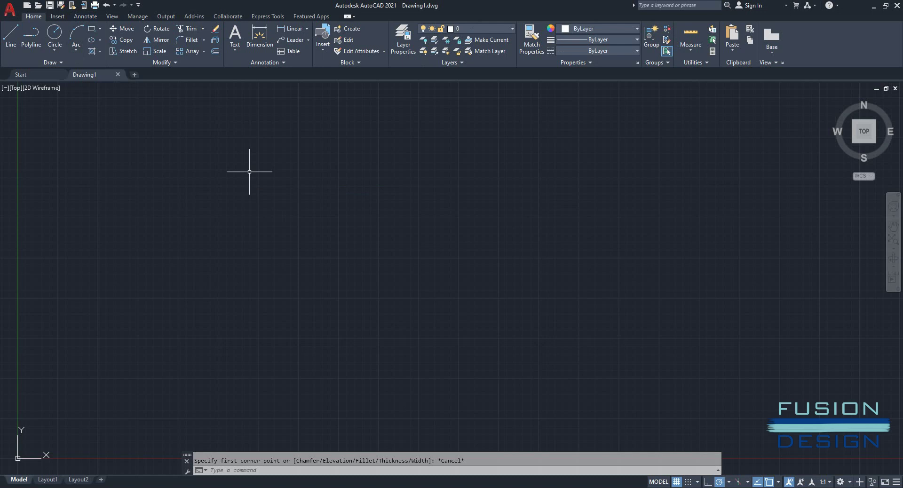
Set the drawing's length unit type to Architectural in the Drawing Units settings.
click(8, 8)
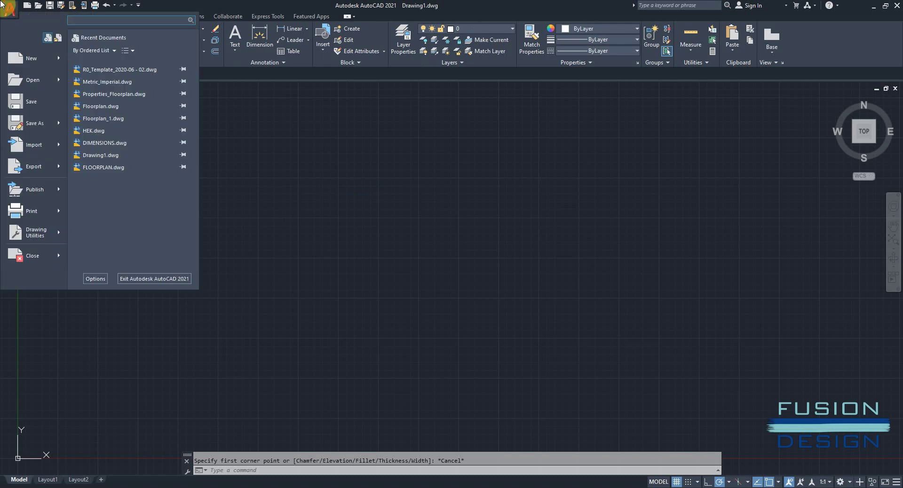
click(45, 235)
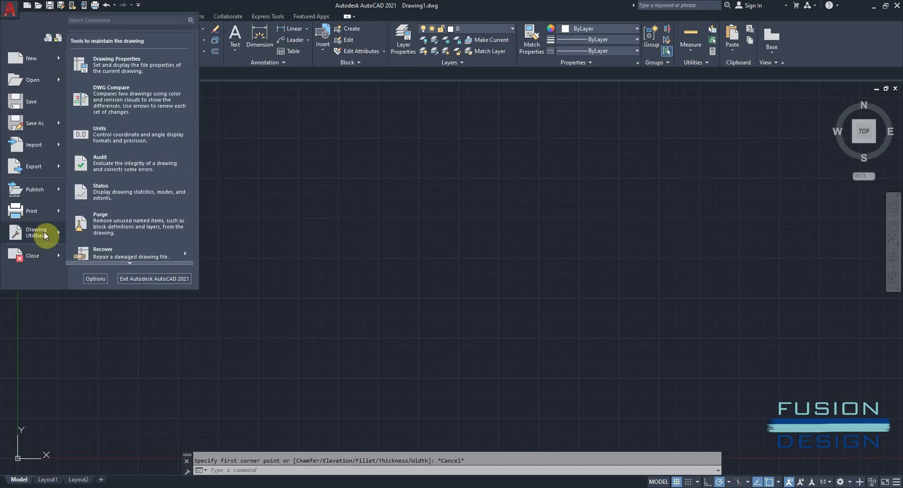
click(128, 134)
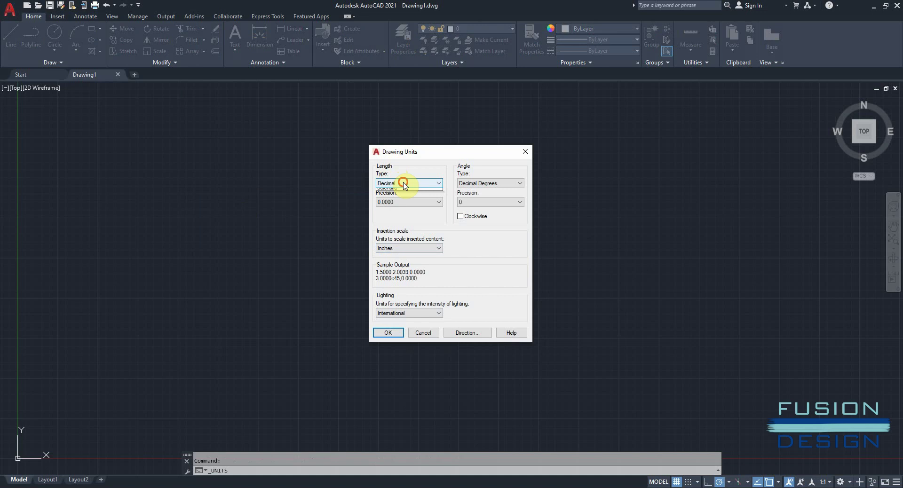
click(403, 185)
click(403, 193)
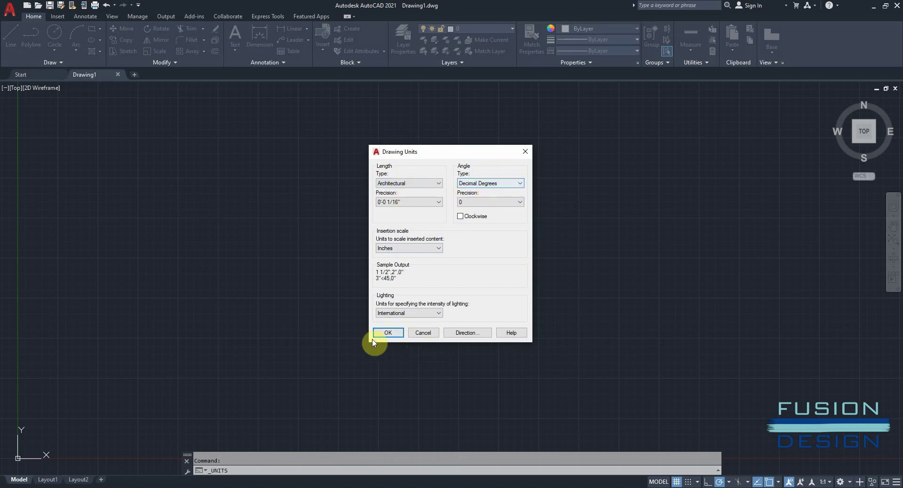
click(393, 335)
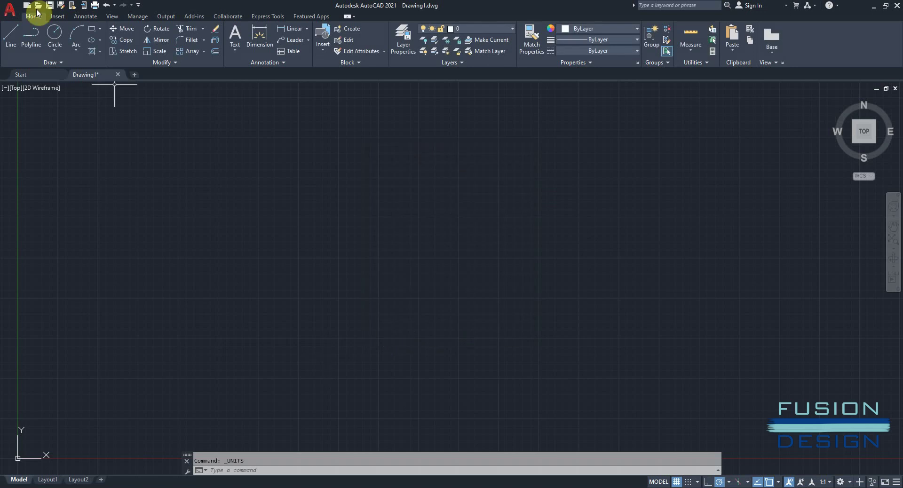
Check the default insertion scale units and the default scale list in the user preferences, and accept the options.
click(9, 9)
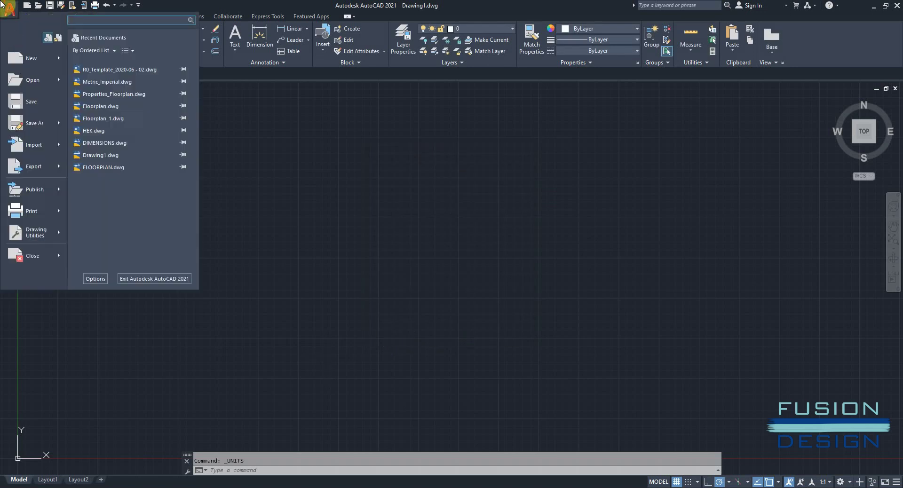
click(95, 278)
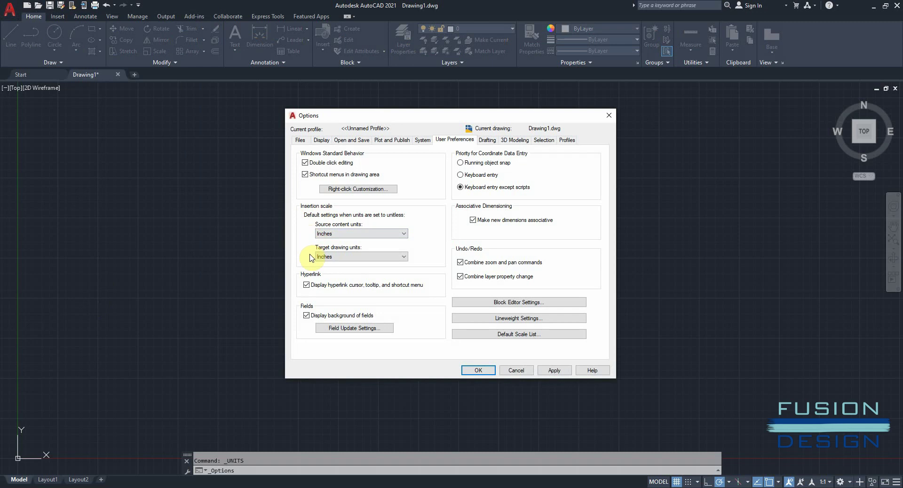
click(468, 336)
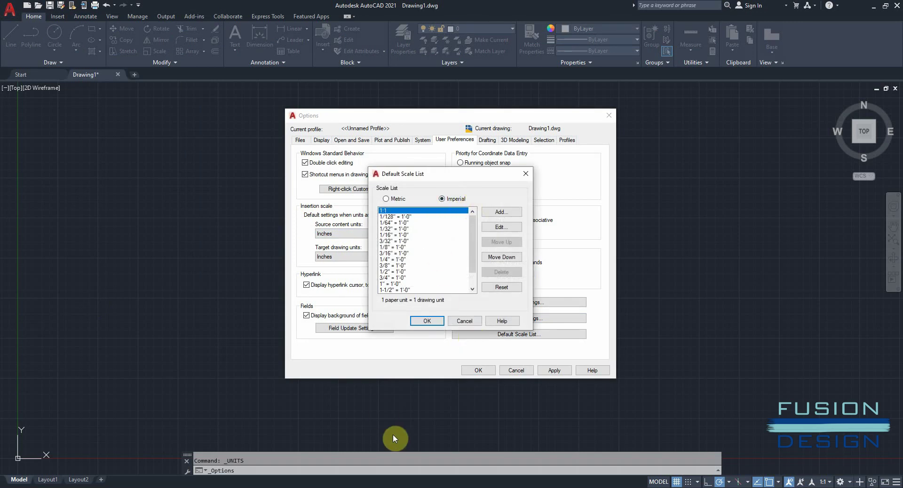
click(425, 319)
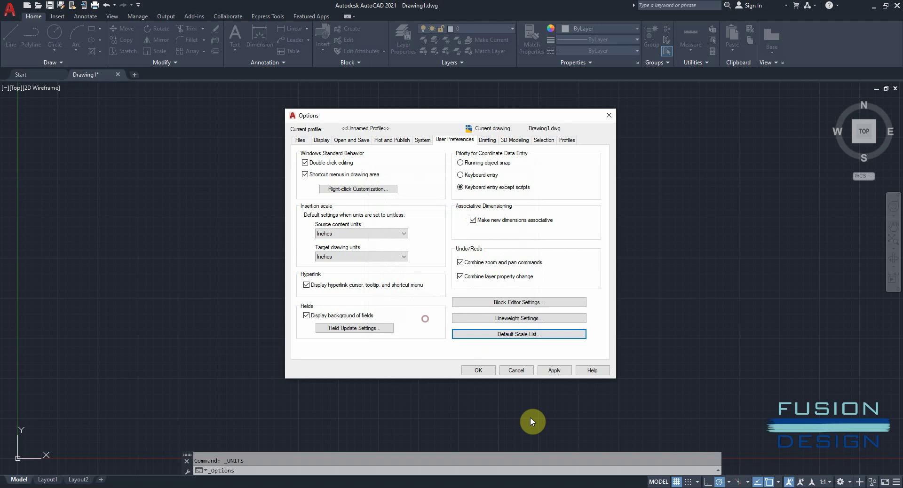
click(553, 371)
click(478, 370)
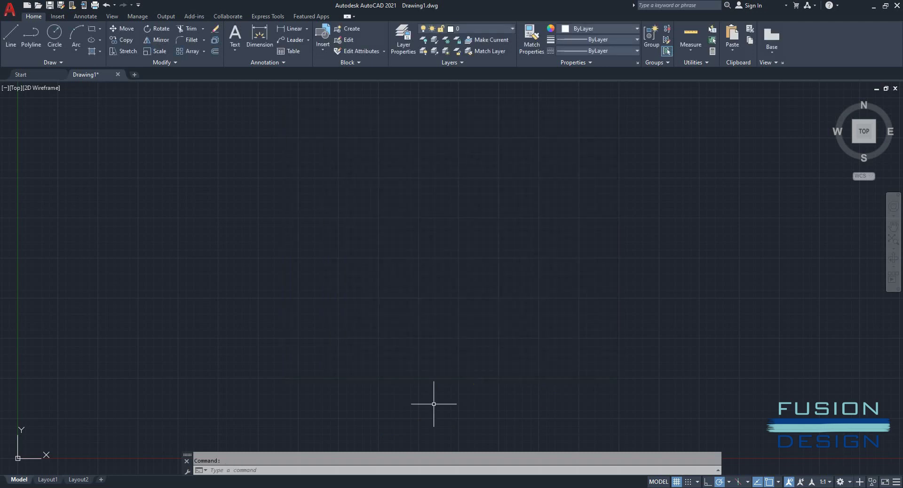
Check the coordinate format with the Rectangle command without drawing, and look through the available annotation scales.
click(91, 31)
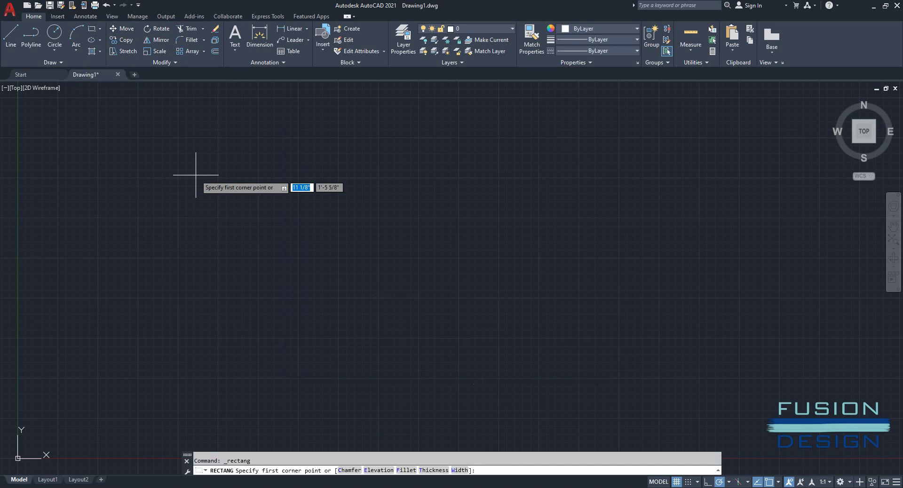
key(Escape)
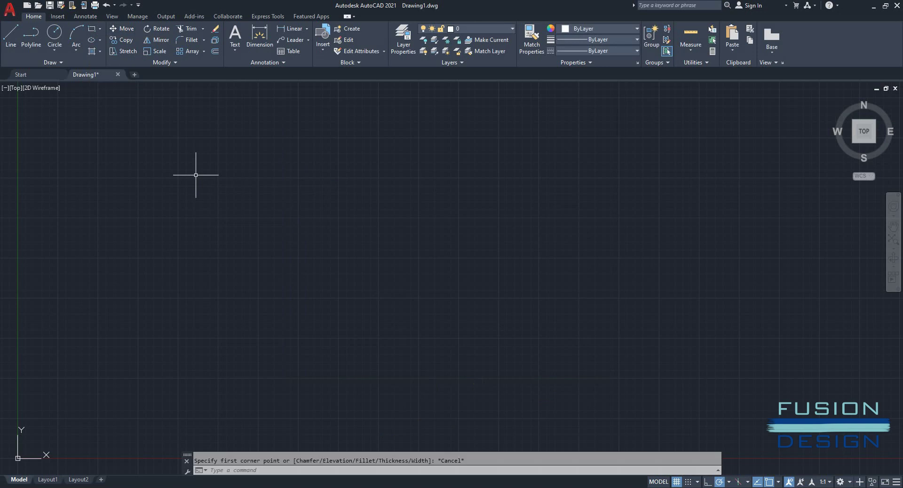
click(827, 484)
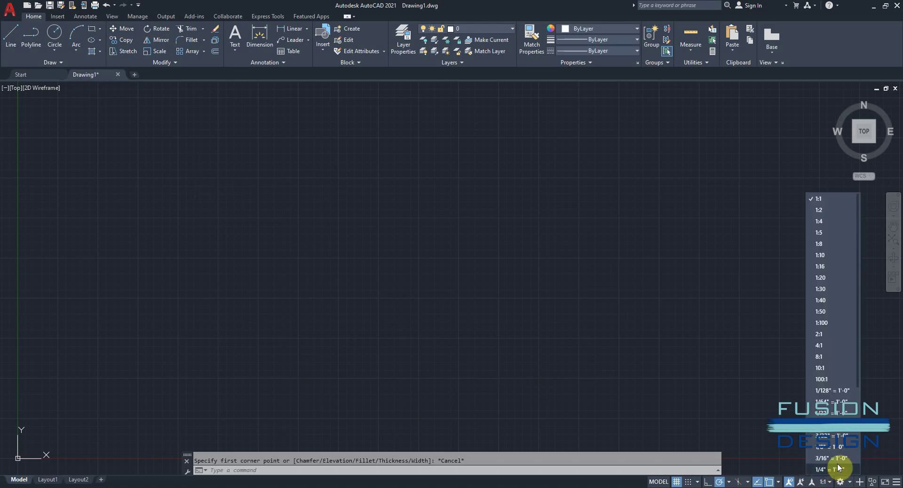
scroll(837, 424, down, 5)
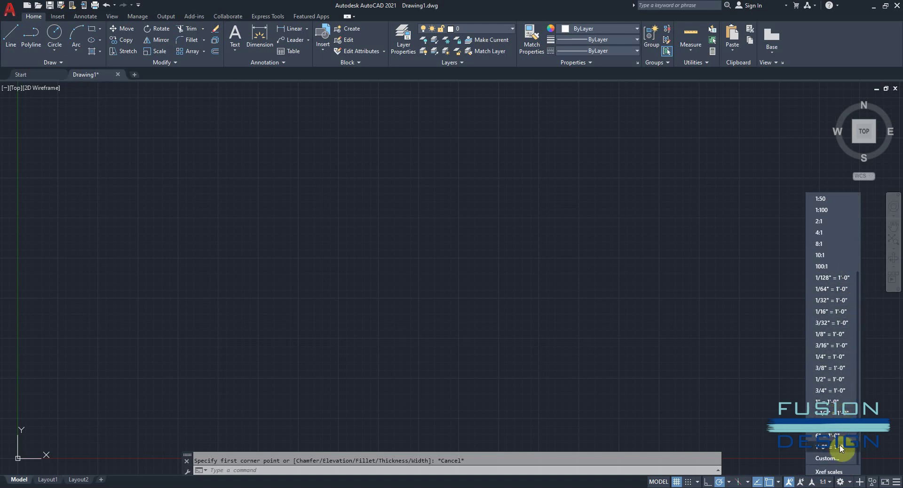
click(841, 346)
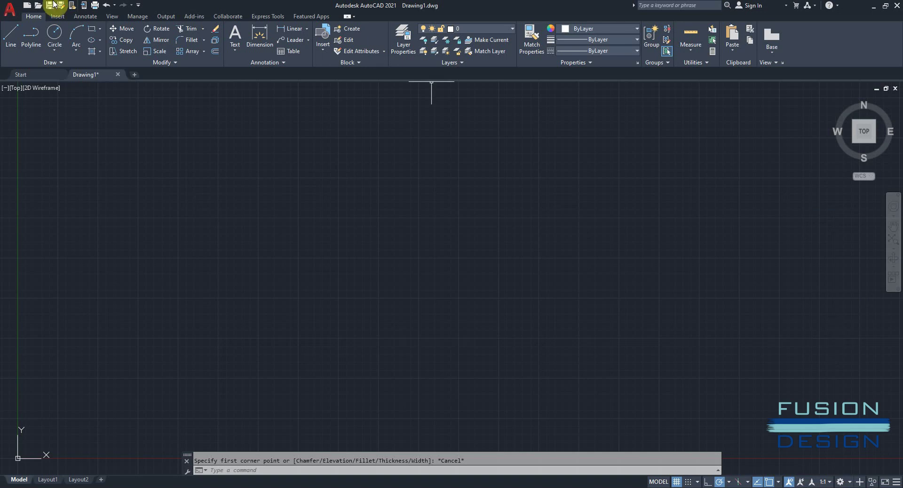
Create a second new drawing from the acadiso template.
click(29, 7)
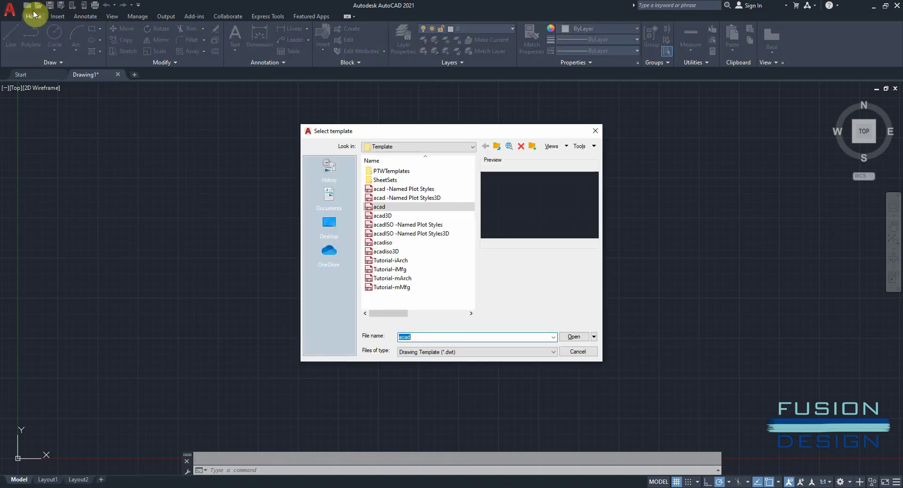
click(414, 245)
click(588, 338)
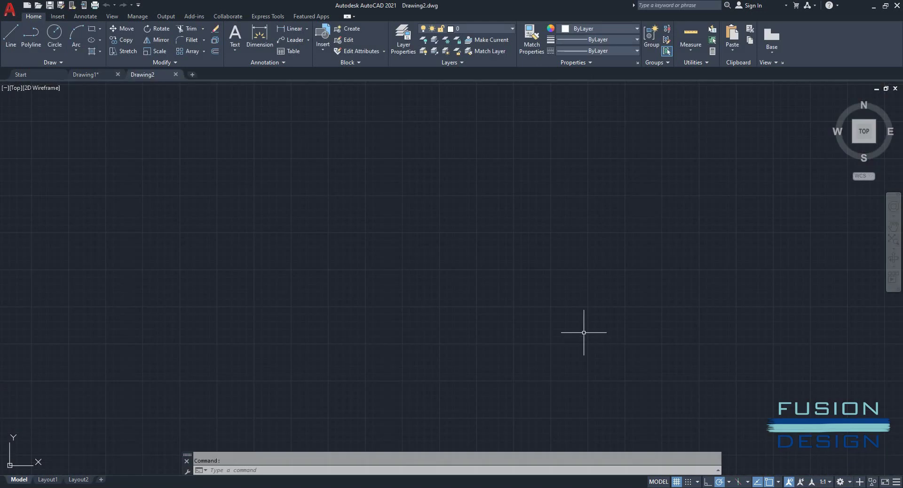
Set the length precision of the new drawing's units to 0.00.
click(4, 6)
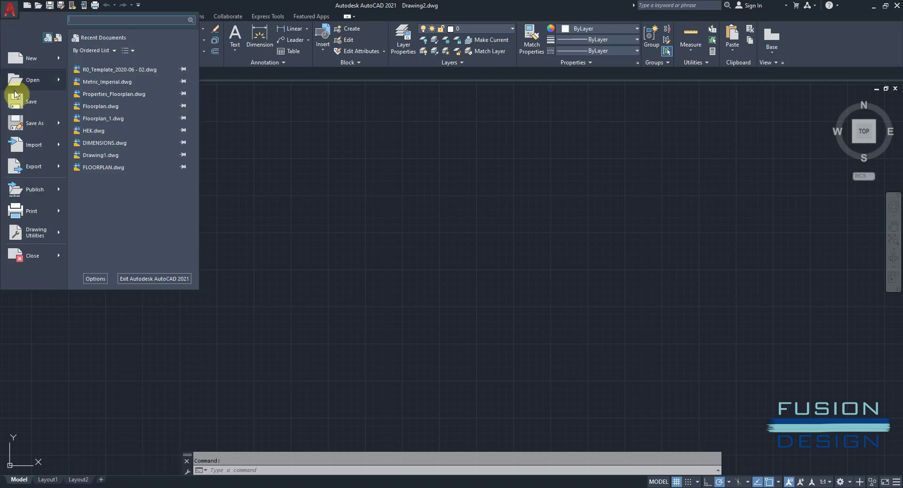
mouse_move(42, 239)
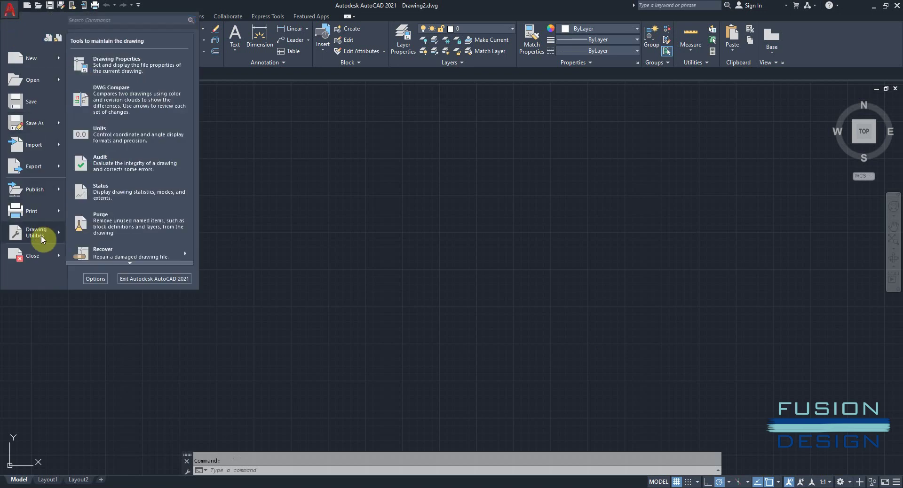
click(113, 133)
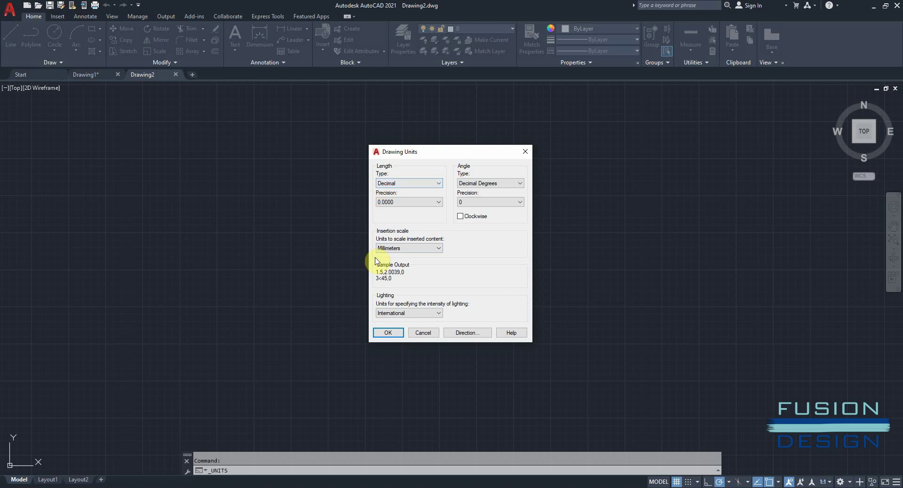
click(407, 203)
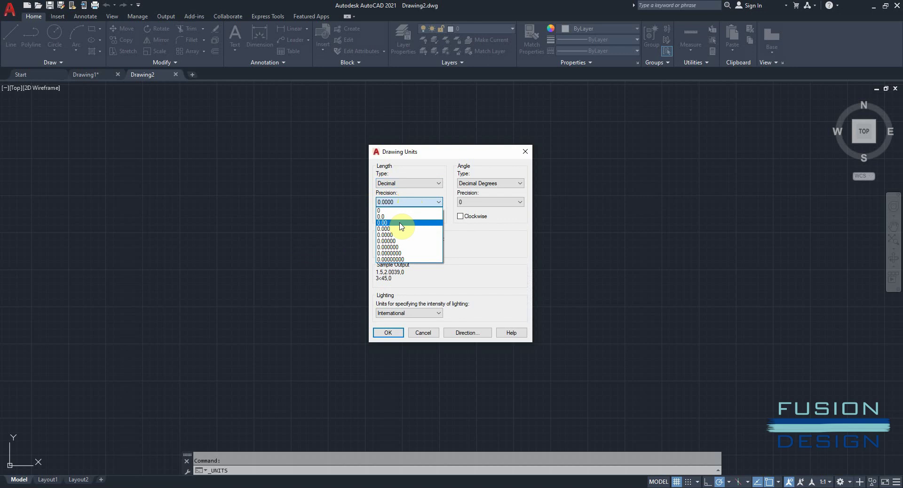
click(401, 223)
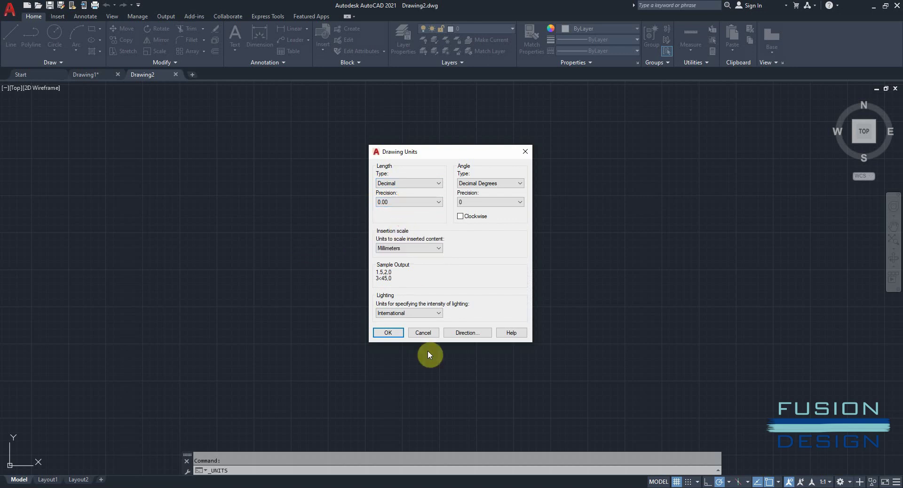
click(388, 333)
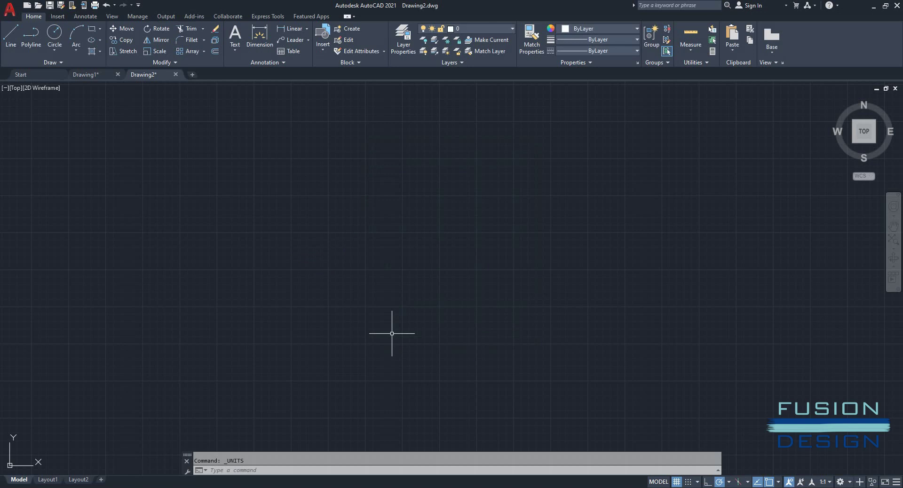
Set the default source content units and target drawing units to Millimeters in the user preferences.
click(4, 7)
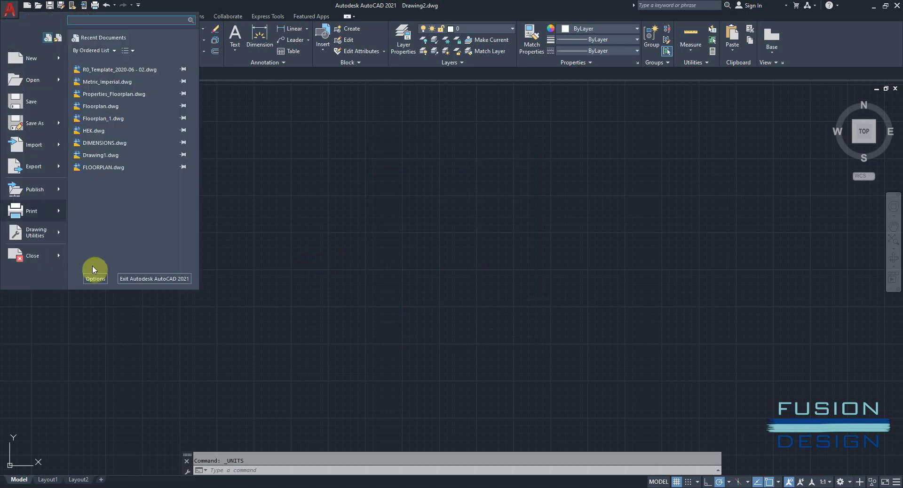
click(95, 278)
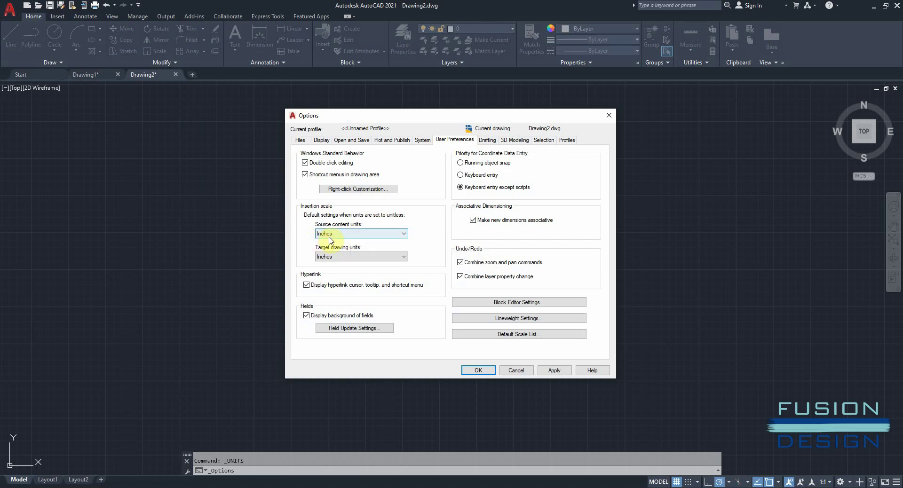
click(347, 233)
click(342, 262)
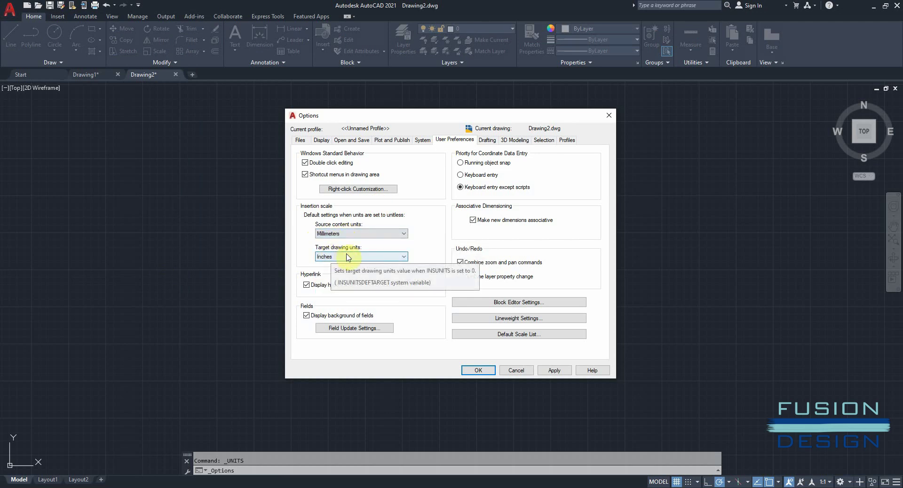
click(330, 257)
click(335, 283)
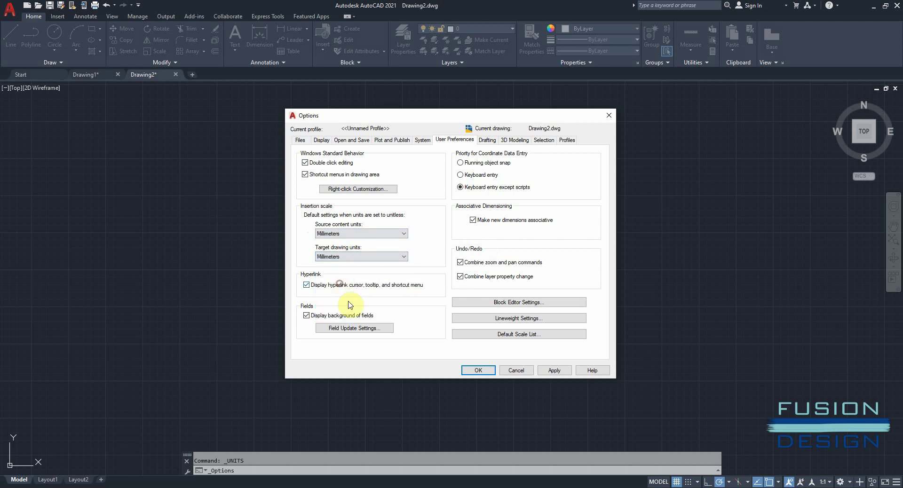
Check the default Metric scale list, and apply the changed options.
click(495, 335)
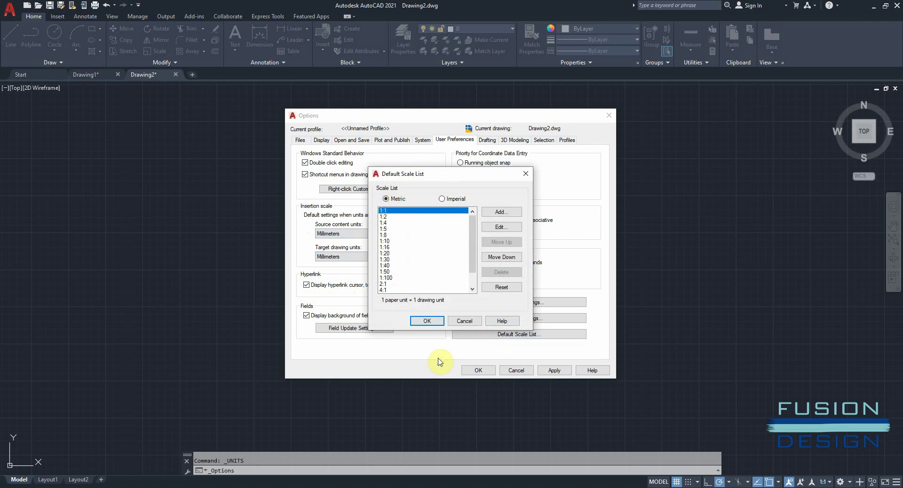
click(426, 322)
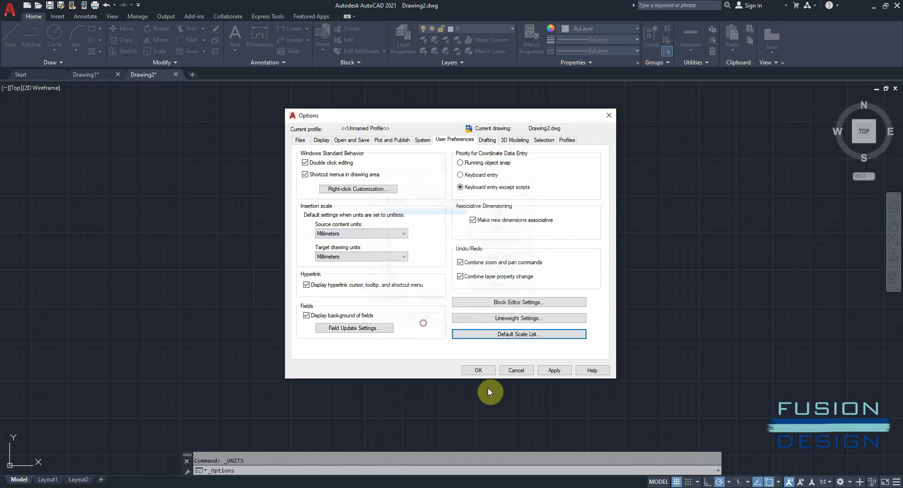
click(555, 371)
click(478, 371)
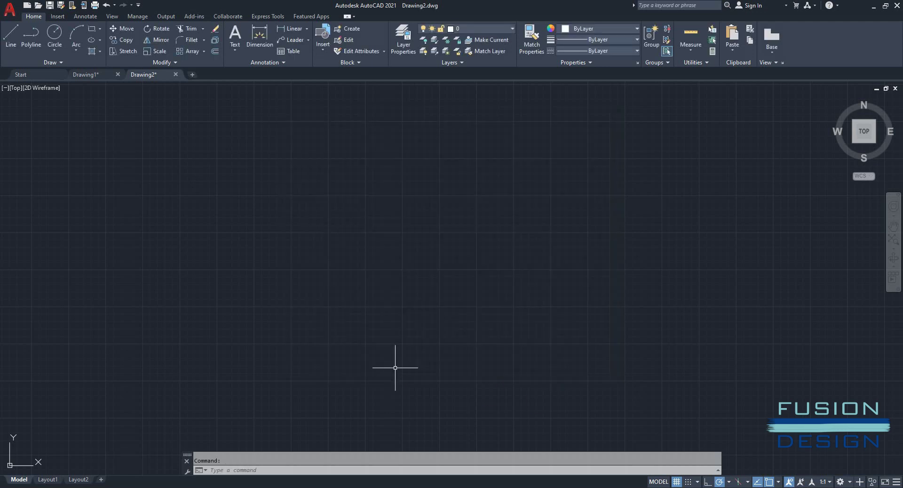
click(91, 29)
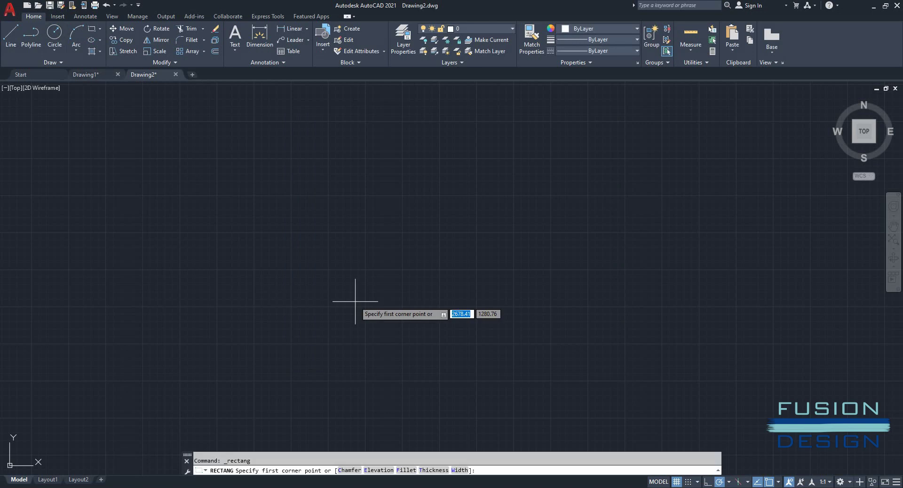
click(232, 179)
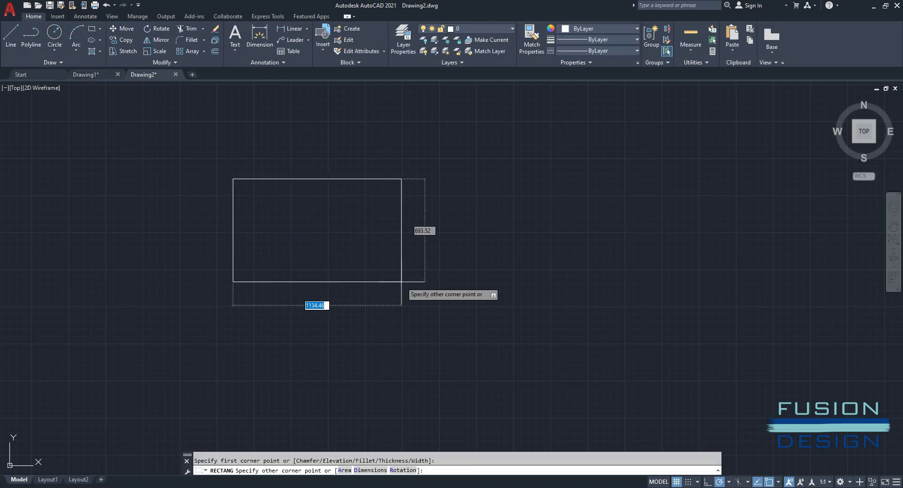
key(Escape)
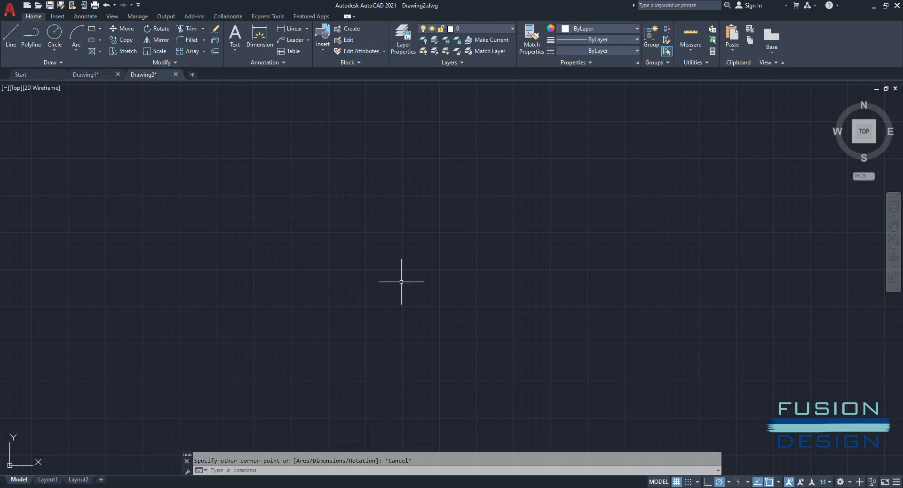
Review the annotation scales available in the metric drawing.
click(824, 482)
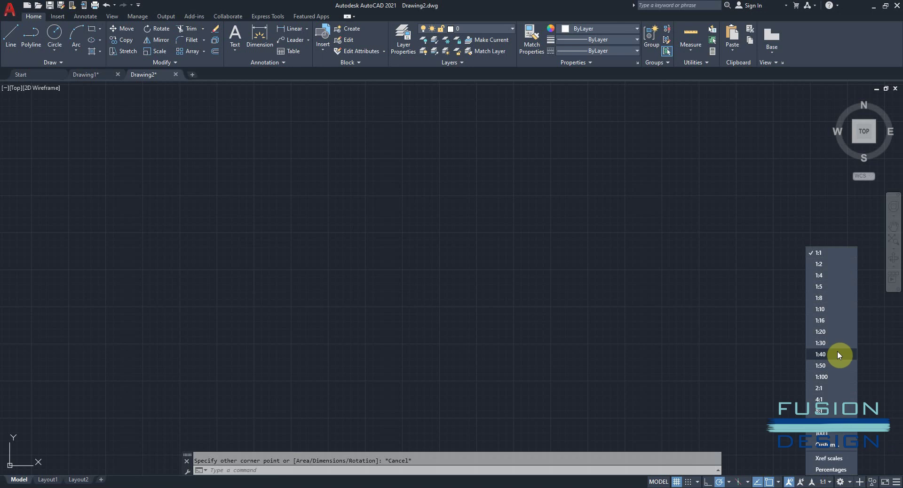
key(Escape)
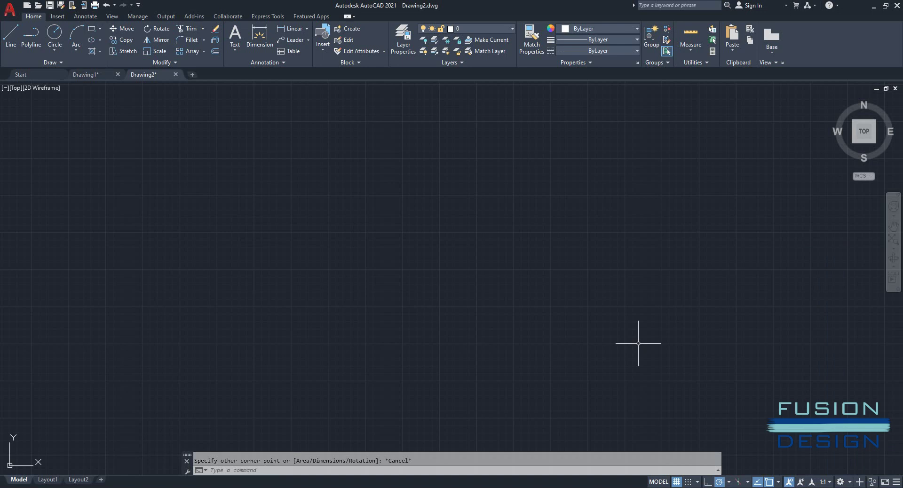
Draw a rectangle 2000 wide and 1000 high in the metric drawing.
click(91, 29)
click(232, 166)
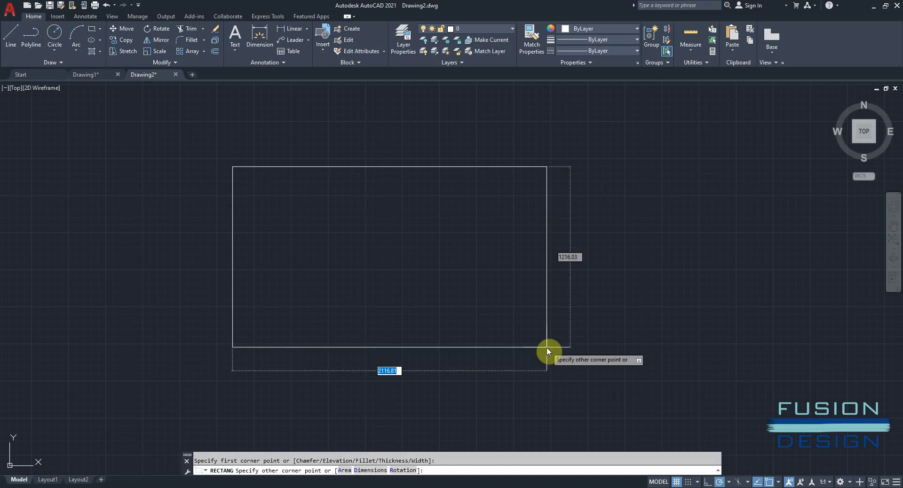
text(2000)
key(Tab)
text(1000)
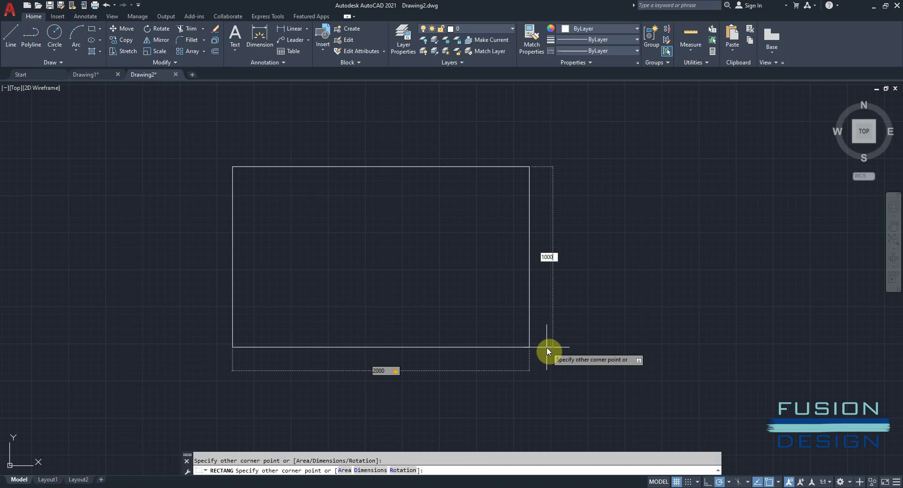
key(Return)
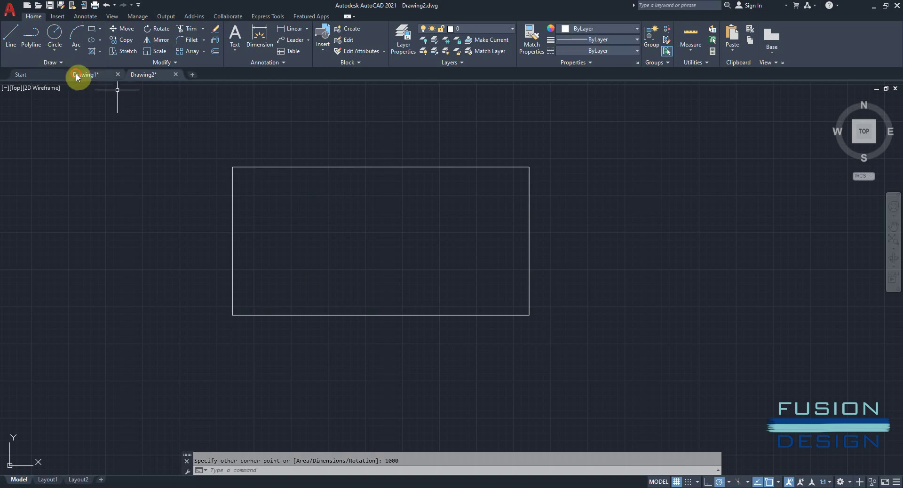
Switch to Drawing1 and draw a rectangle 2'6 wide and 1'6 high.
click(77, 75)
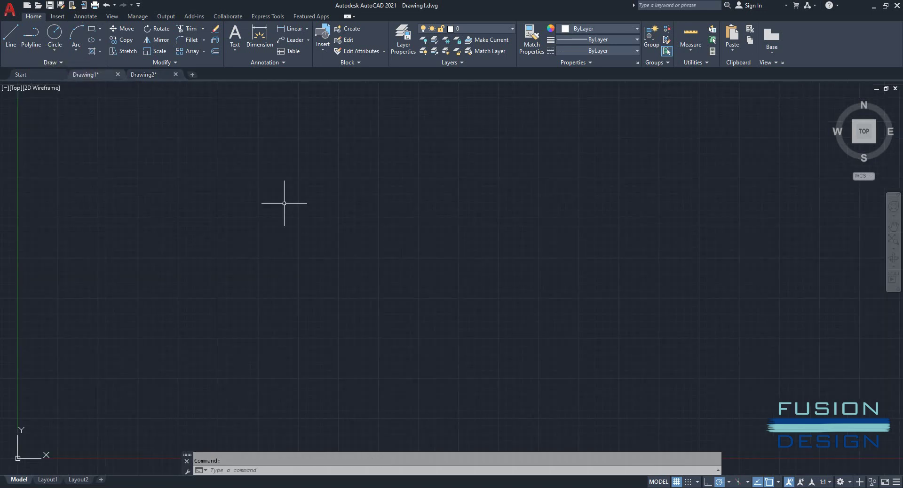
text(rec)
key(Return)
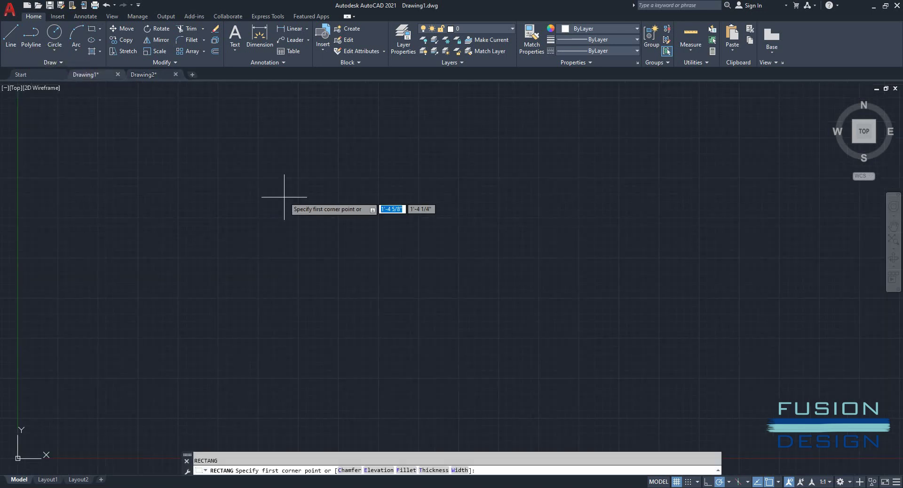
click(275, 160)
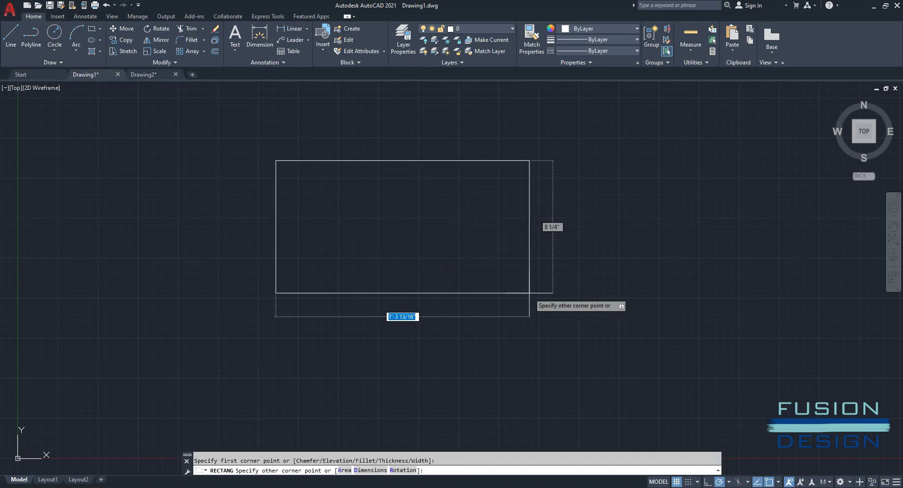
text(2'6)
key(Tab)
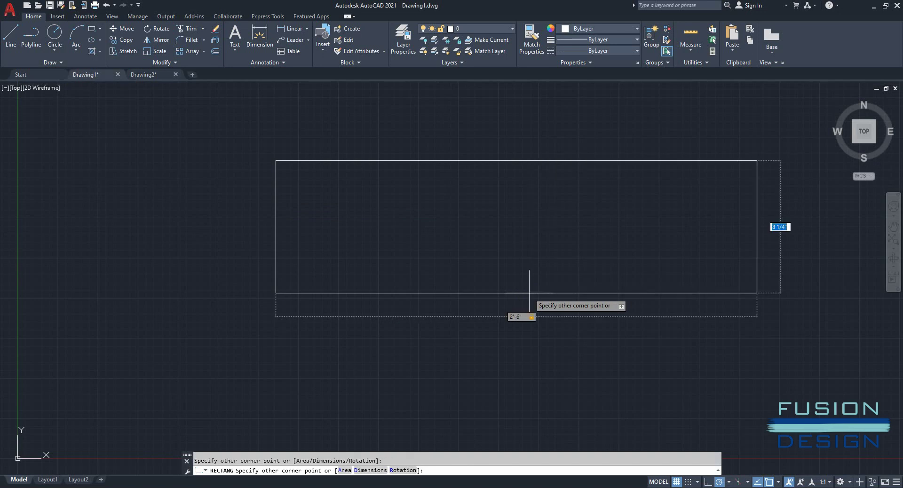
text(1'6)
key(Return)
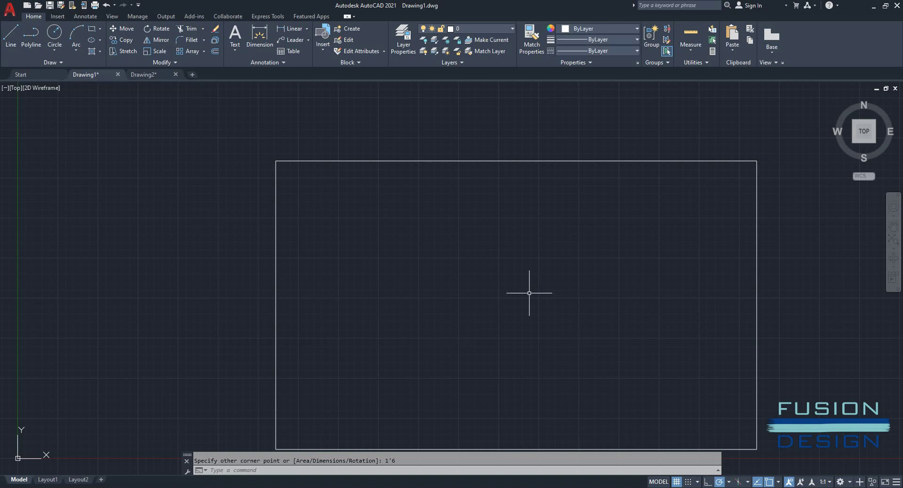
Add a linear dimension for the rectangle's width, placed just above its upper edge.
middle_drag(492, 246, 423, 212)
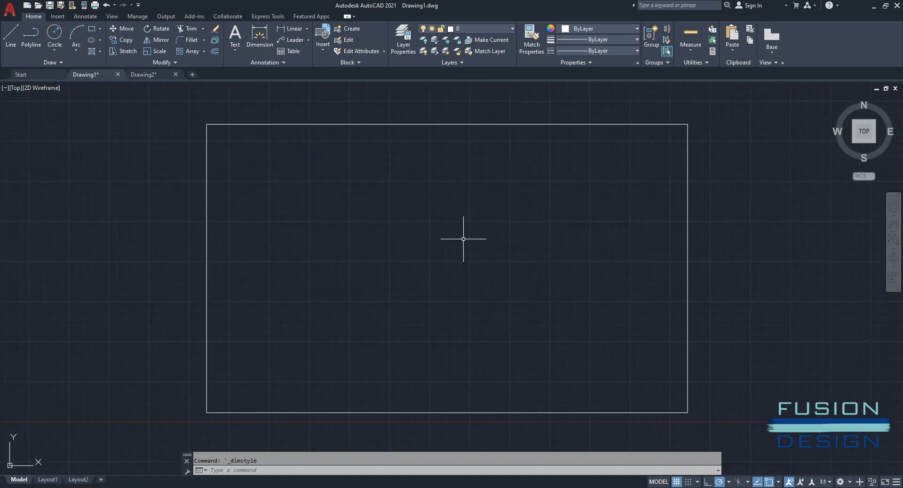
click(292, 29)
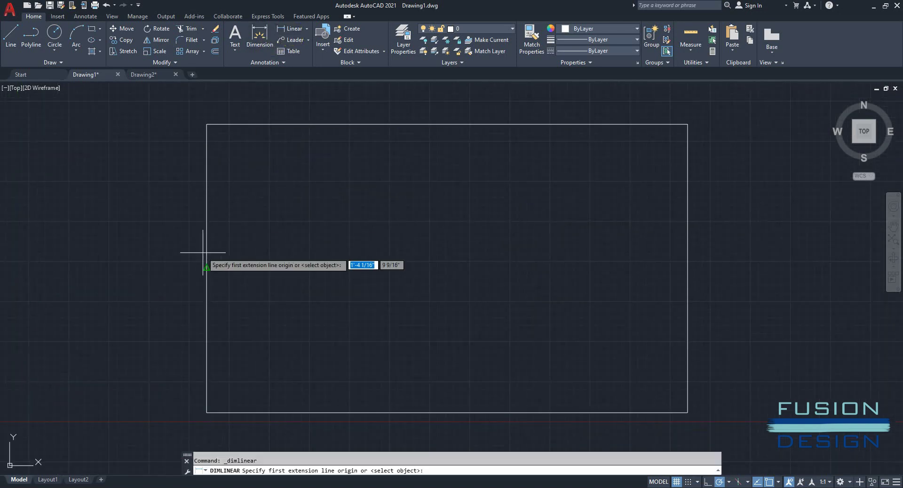
click(206, 124)
click(687, 124)
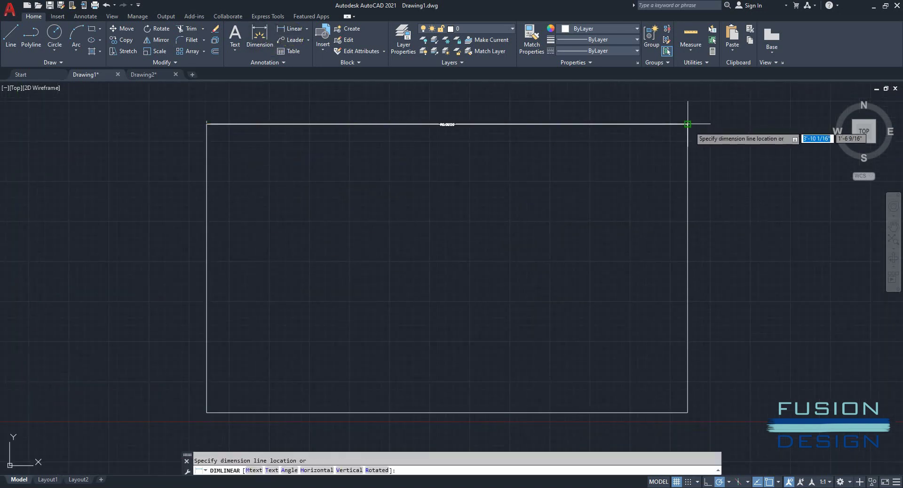
click(682, 100)
middle_drag(425, 236, 416, 241)
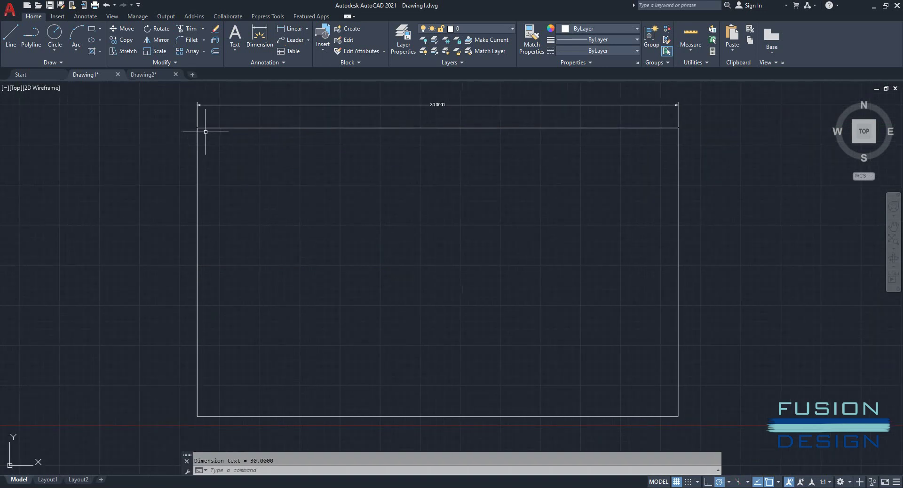
click(439, 102)
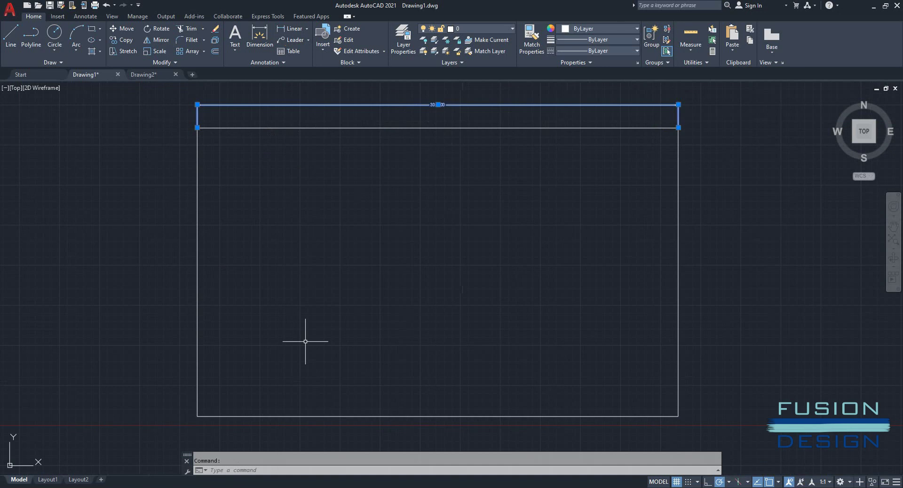
key(Escape)
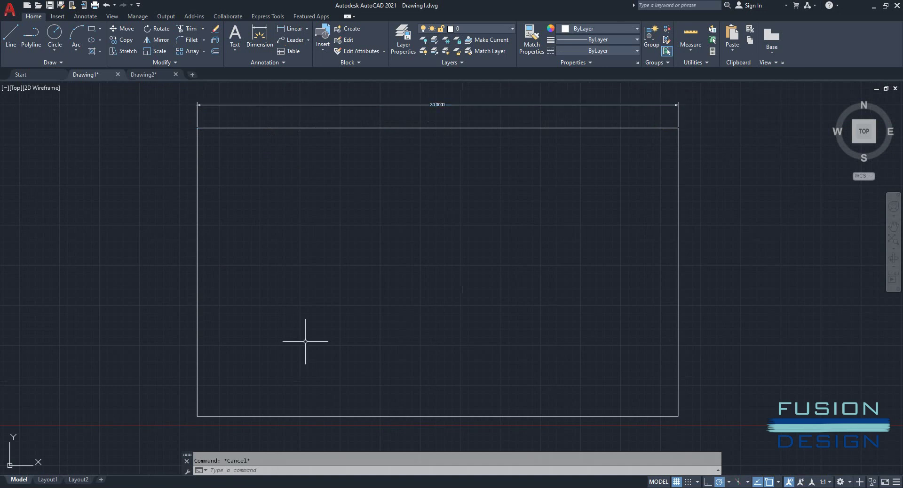
Set the primary unit format of the Standard dimension style to Architectural.
text(D)
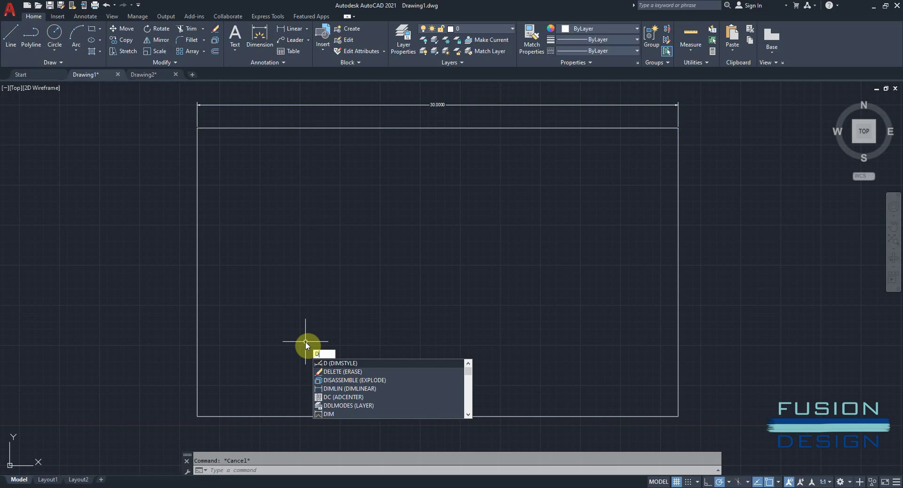
key(Return)
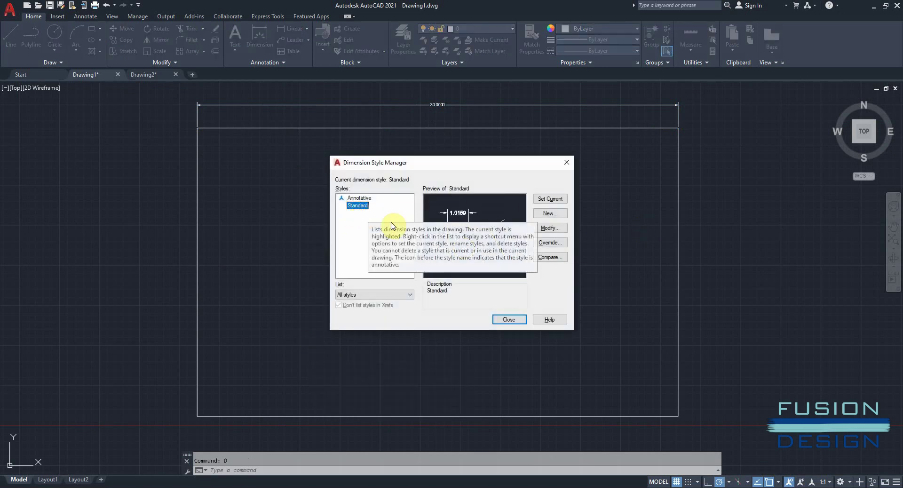
click(559, 230)
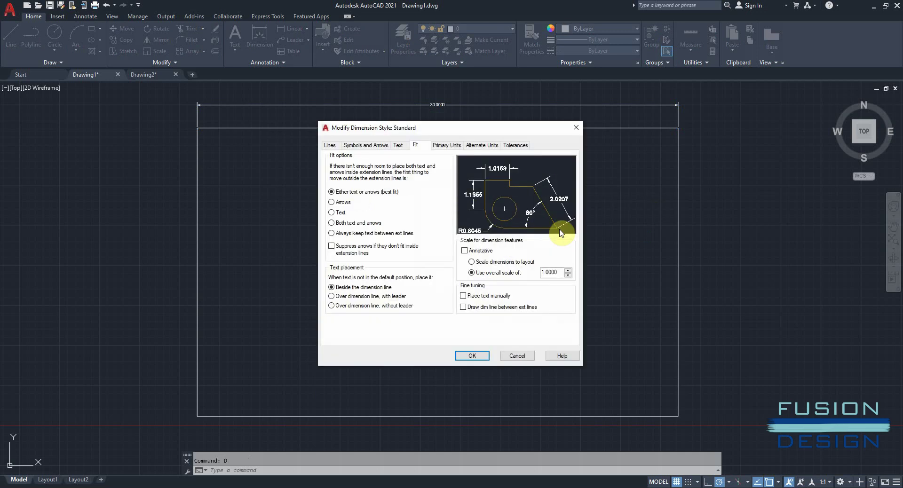
click(450, 146)
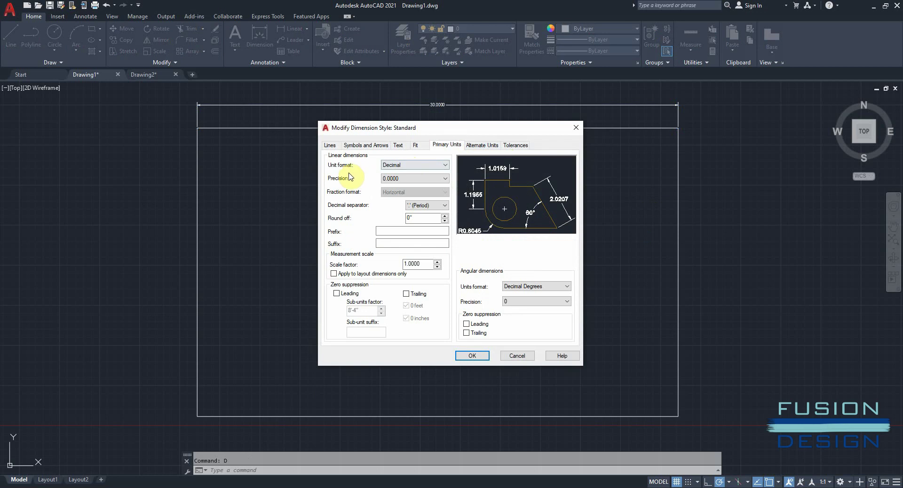
click(396, 167)
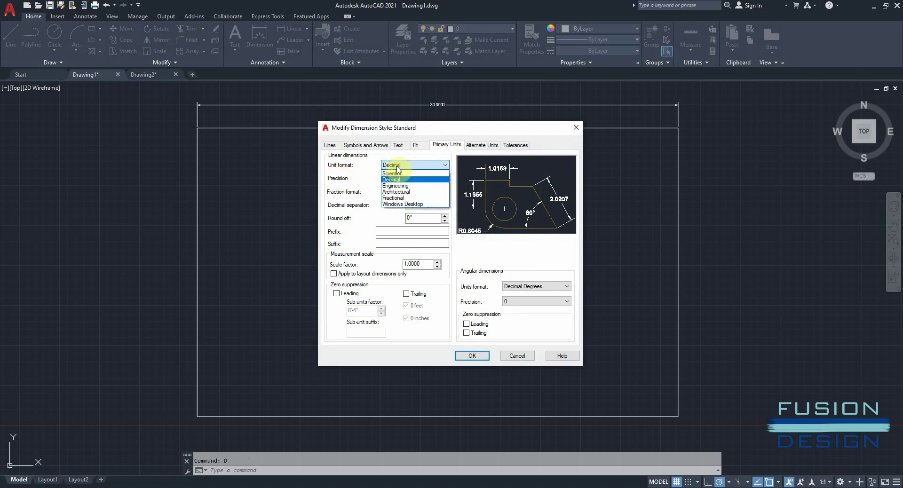
click(408, 193)
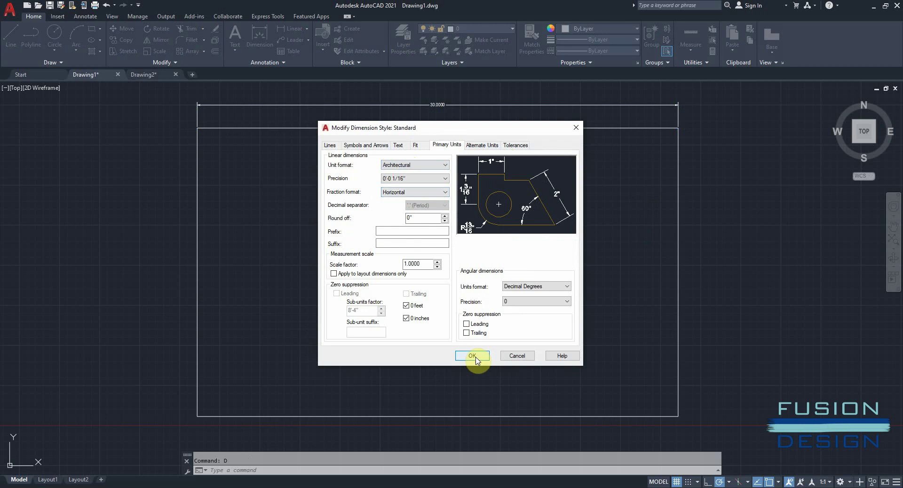
click(475, 359)
click(509, 318)
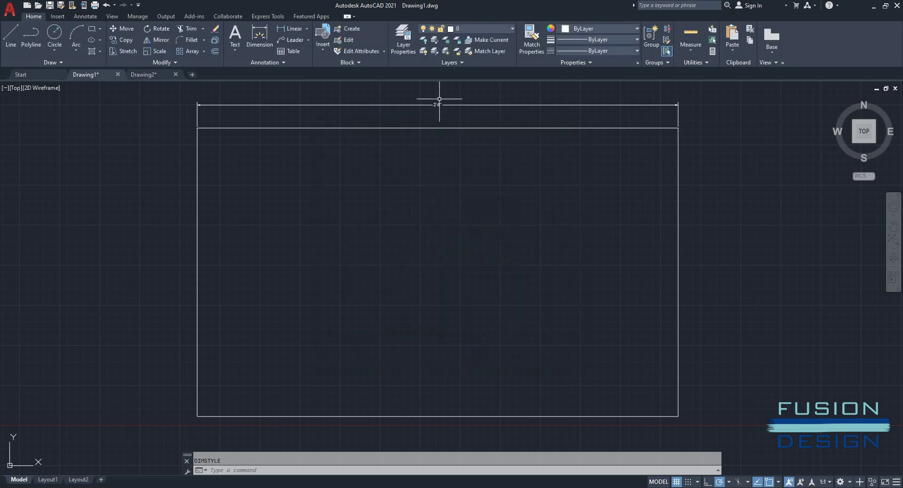
Dimension the rectangle's height between the midpoints of its upper and lower edges, placing the dimension line outside its right edge.
scroll(430, 105, up, 5)
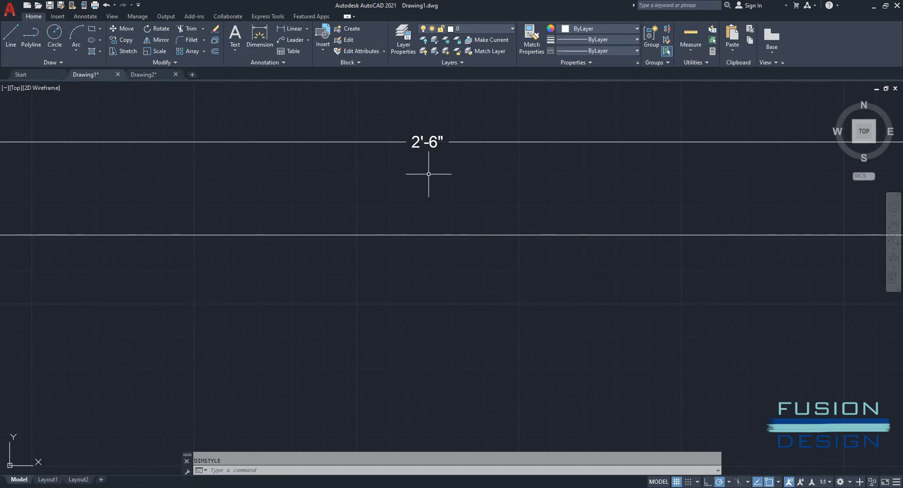
scroll(429, 174, down, 5)
scroll(508, 221, up, 2)
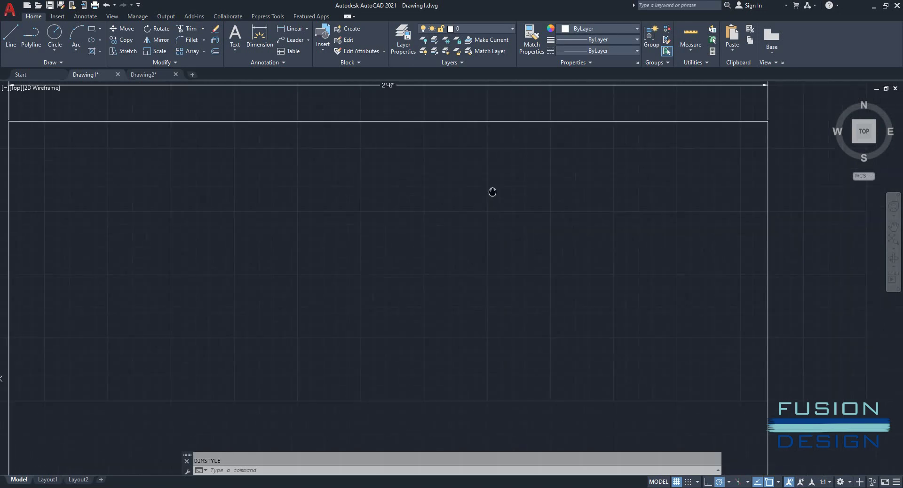
scroll(492, 192, down, 3)
click(291, 29)
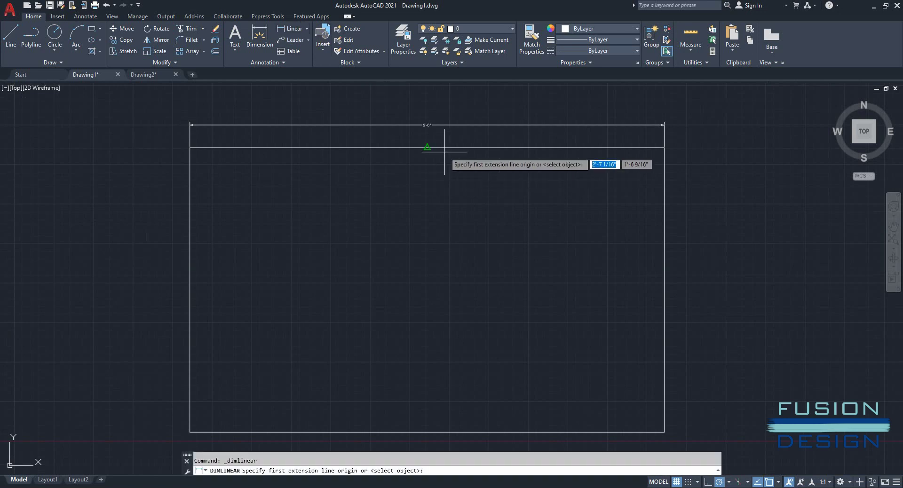
click(427, 147)
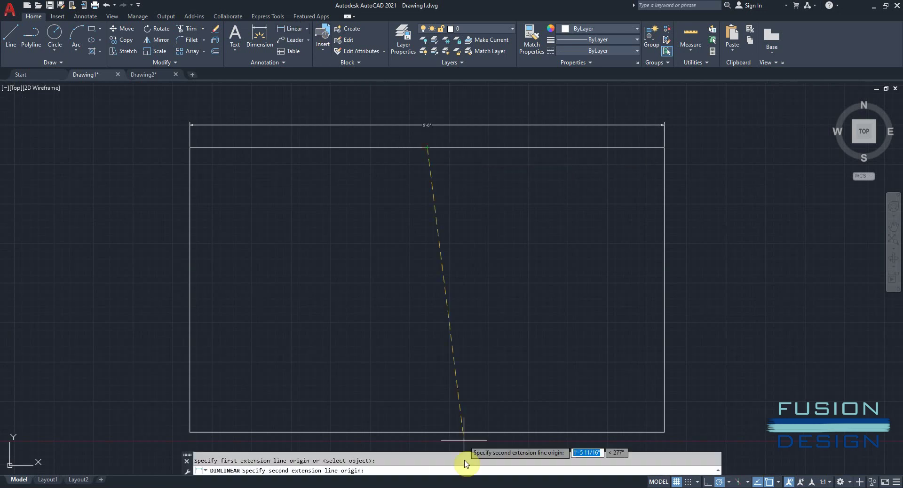
click(427, 432)
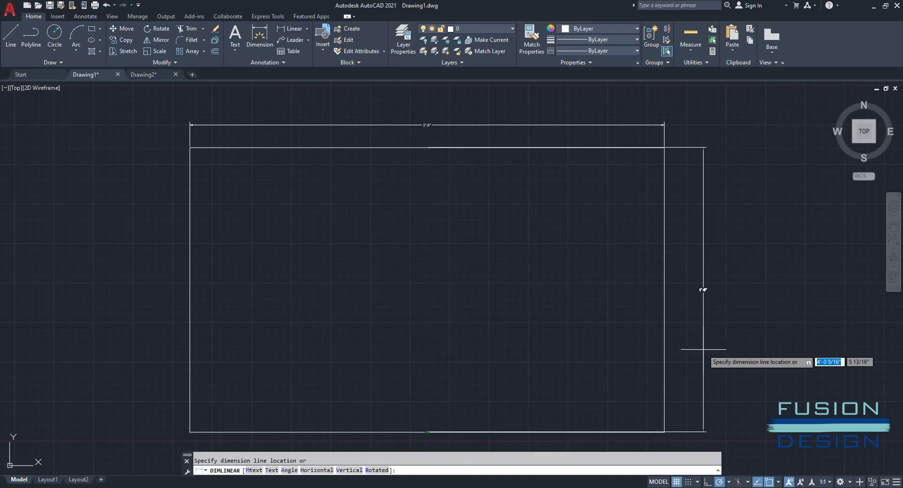
click(702, 288)
scroll(738, 281, up, 8)
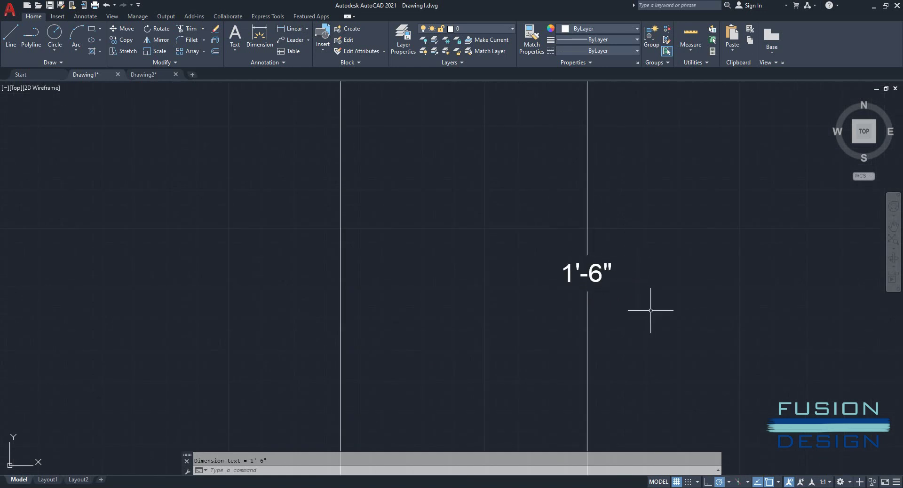
scroll(652, 346, down, 5)
middle_drag(523, 309, 554, 262)
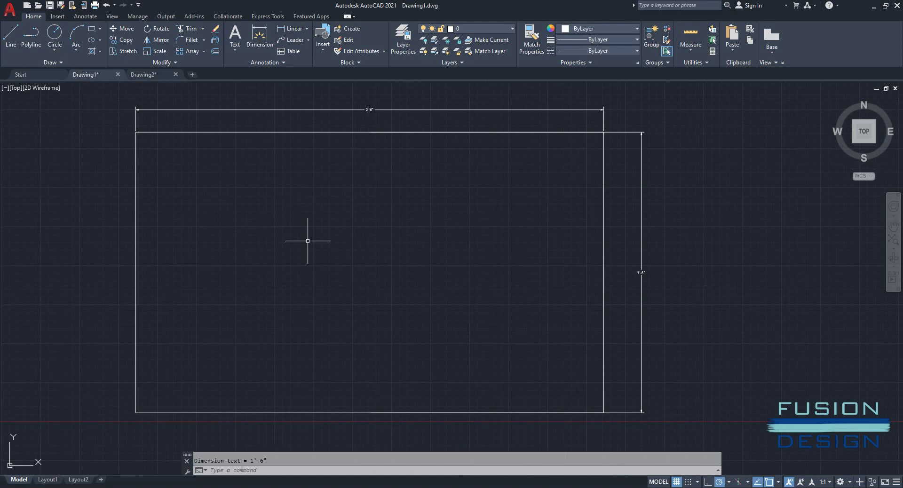
Switch to Drawing2 and dimension the rectangle's width between the midpoints of its side edges, placing the dimension line above its upper edge.
click(155, 74)
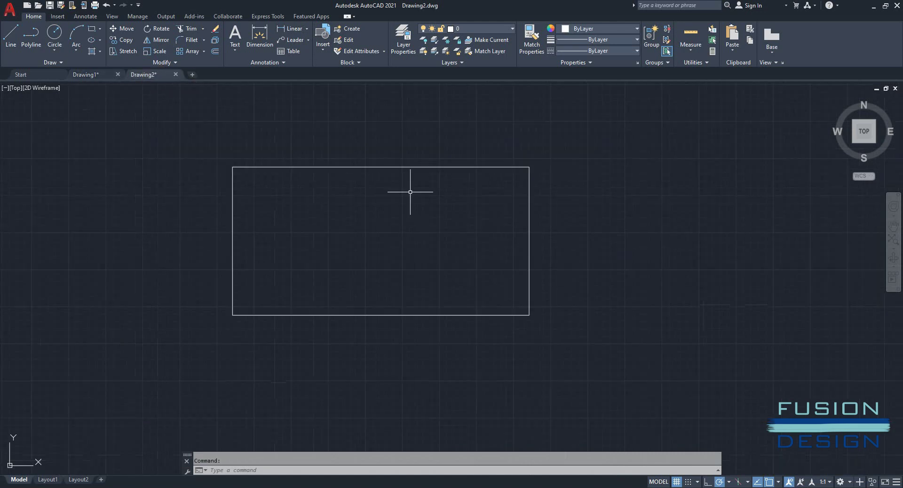
click(292, 30)
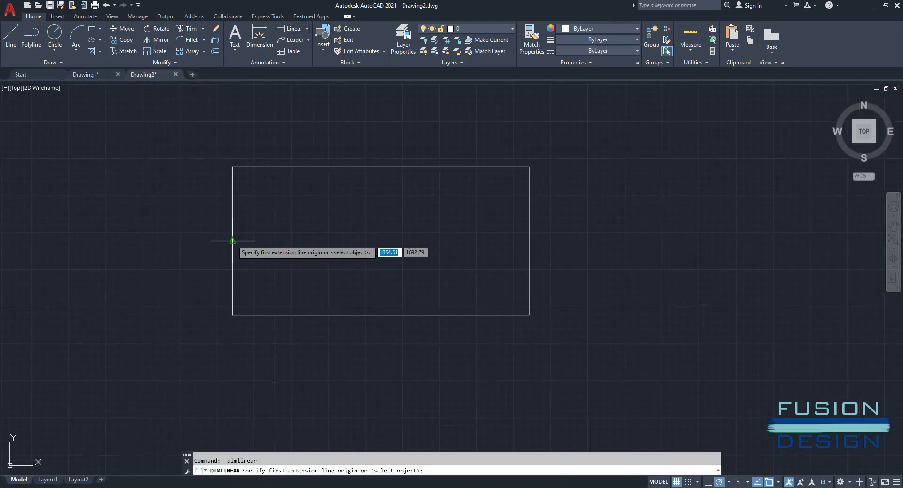
click(232, 241)
click(529, 240)
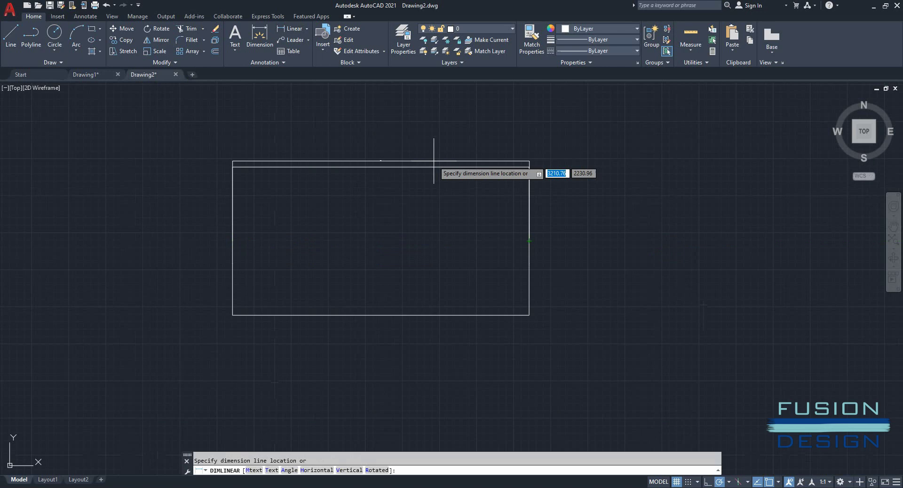
click(413, 140)
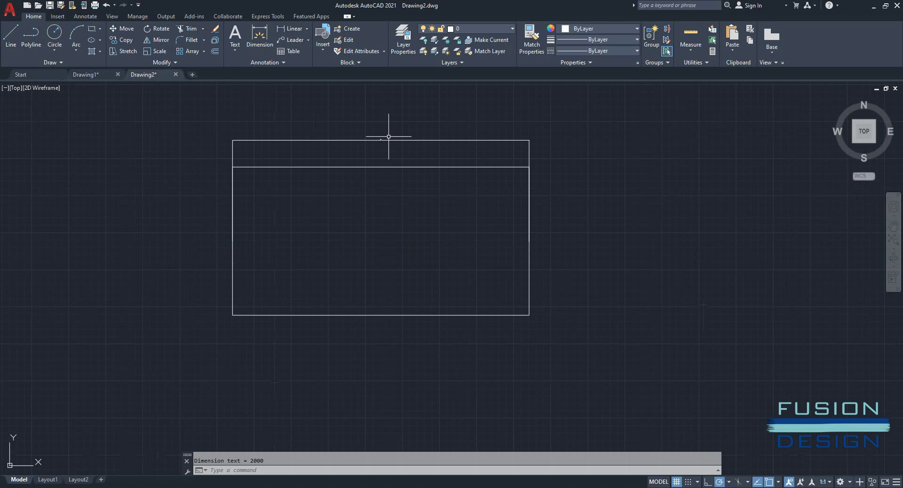
scroll(389, 136, up, 10)
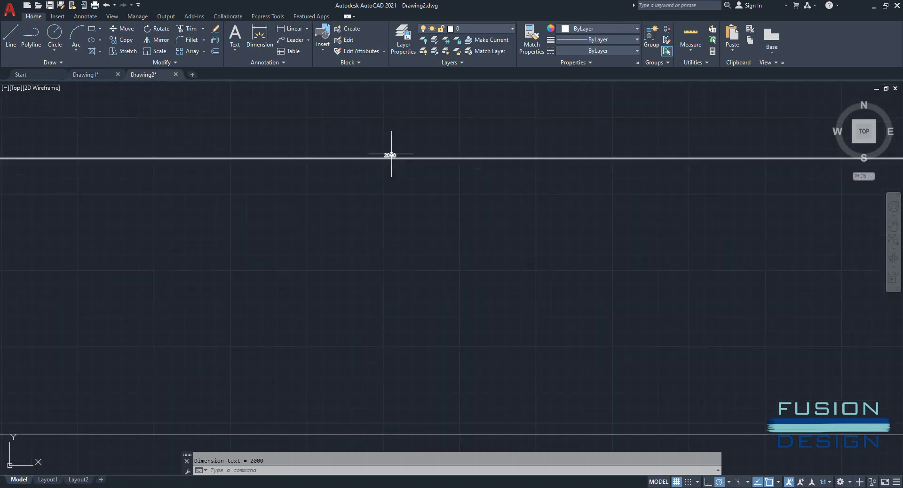
scroll(391, 154, up, 5)
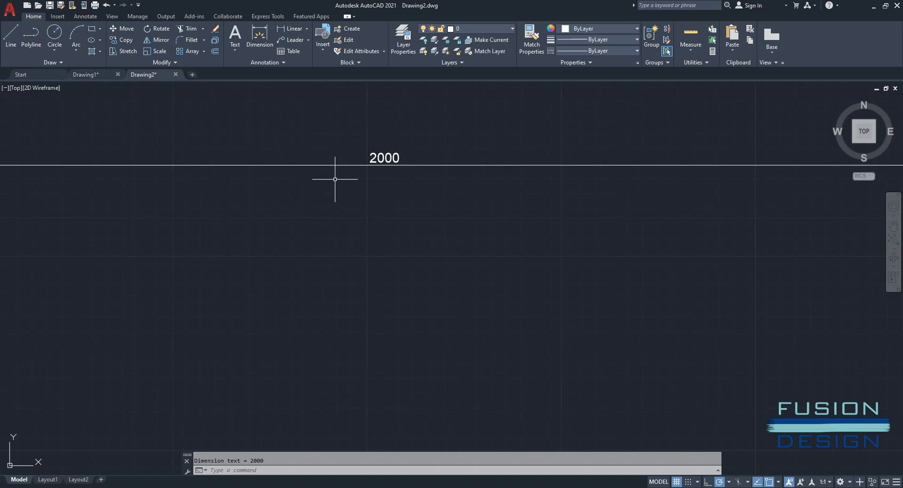
scroll(335, 179, down, 5)
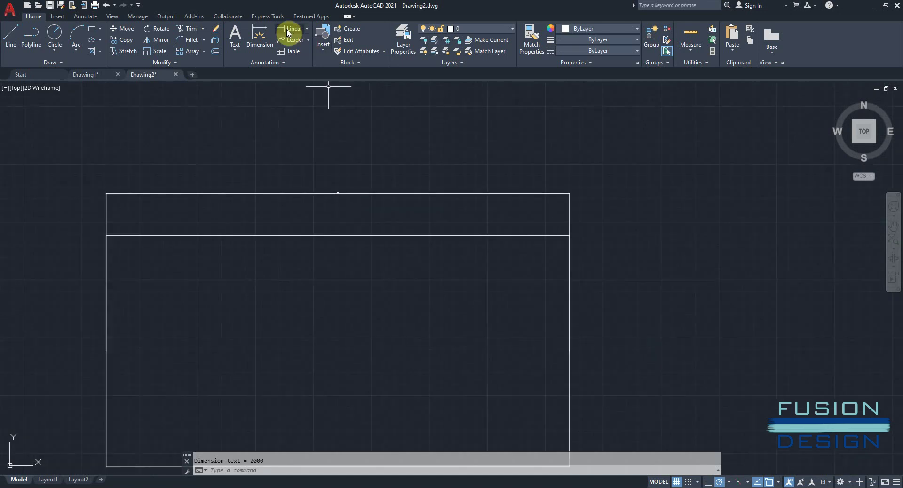
Add a linear dimension for the rectangle's height between the midpoints of its upper and lower edges, placed just outside its right edge.
click(287, 32)
click(337, 235)
middle_drag(345, 314, 363, 184)
click(355, 338)
click(619, 289)
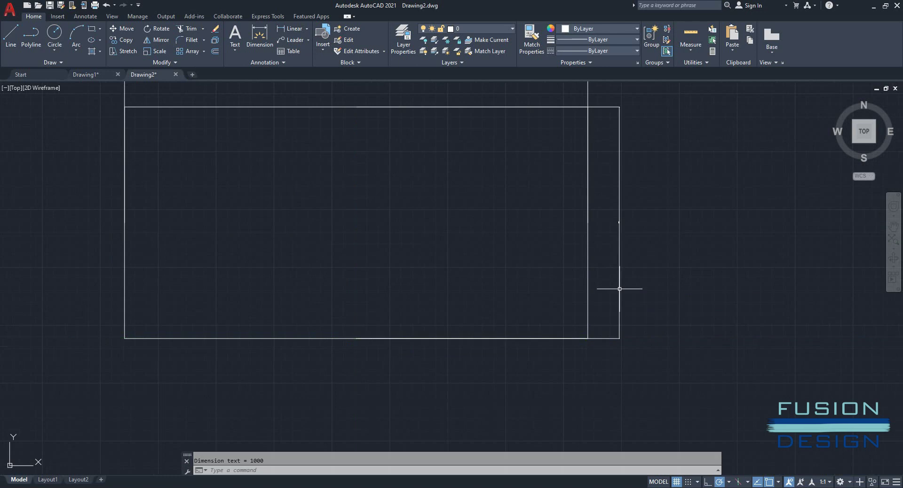
scroll(621, 264, up, 8)
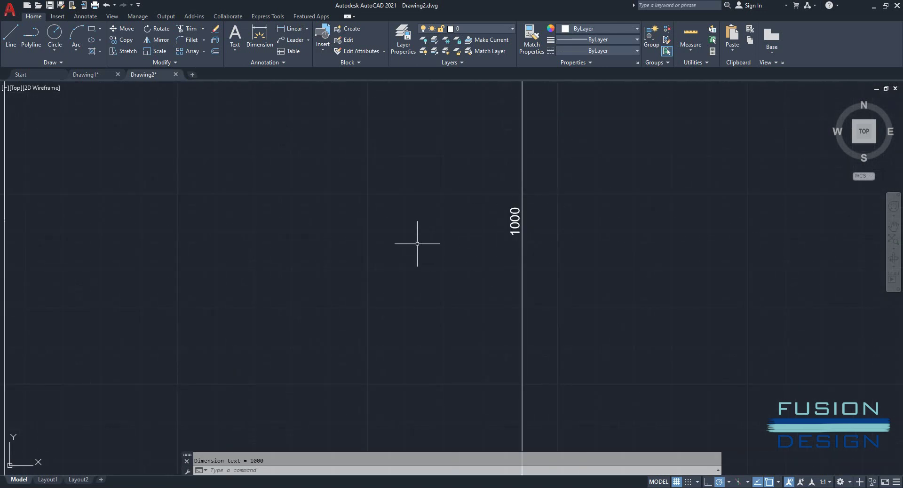
scroll(417, 243, down, 5)
scroll(264, 245, down, 2)
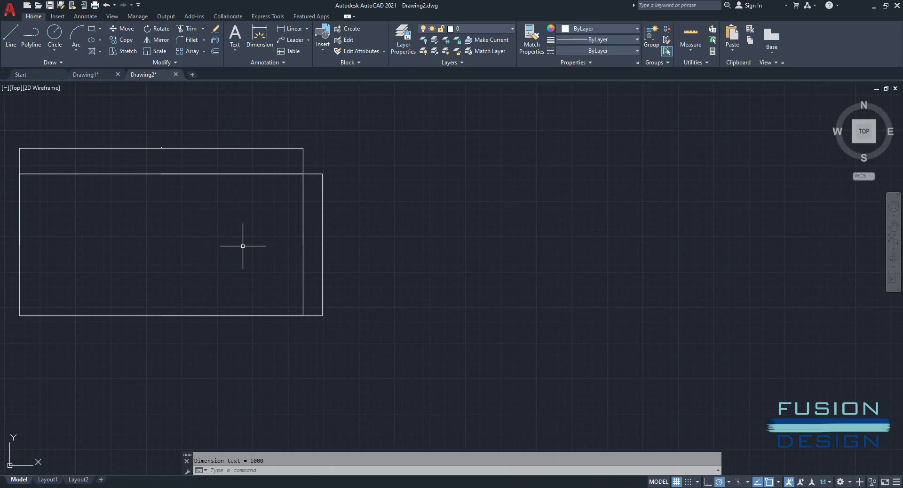
middle_drag(242, 245, 393, 246)
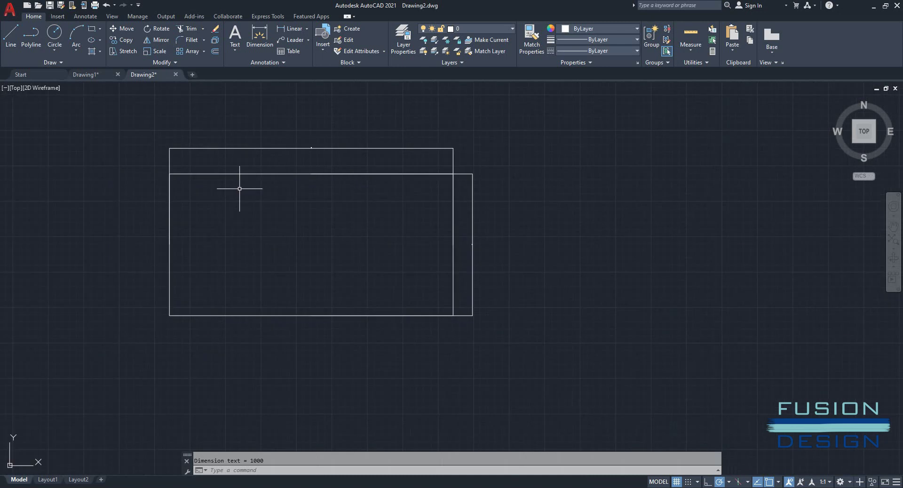